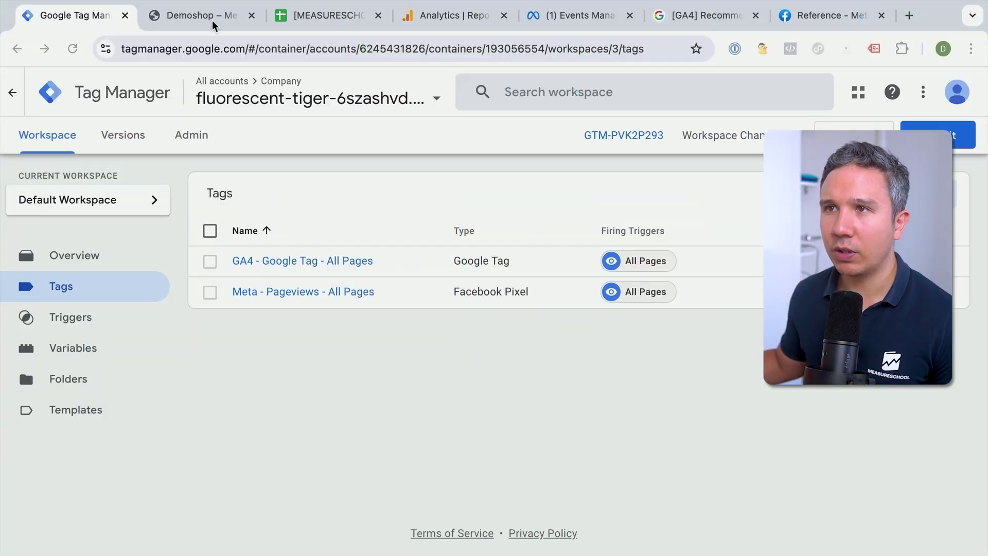
Open the contact Form page in the Demoshop tab
{"action": "left_click", "coordinate": [213, 24]}
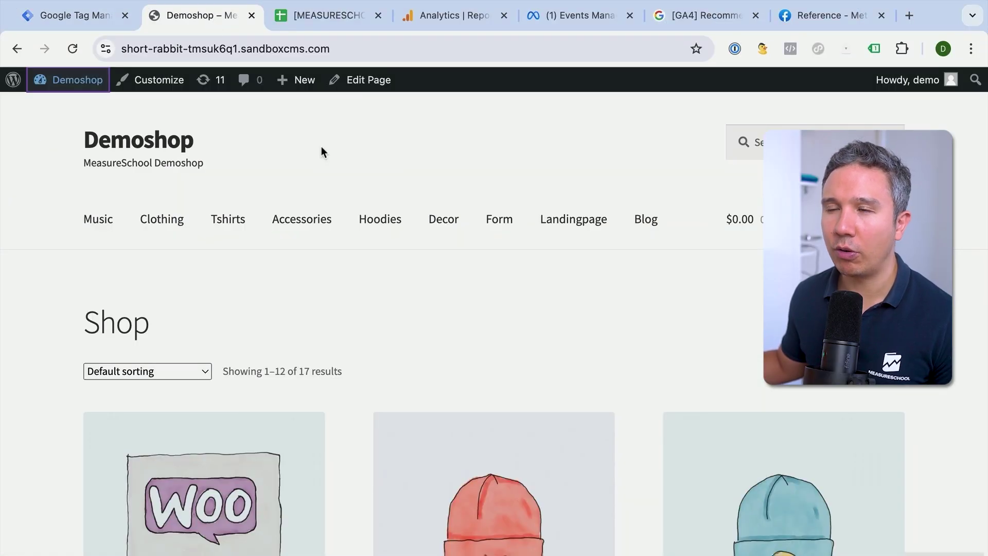
{"action": "scroll", "coordinate": [348, 314], "scroll_direction": "down", "scroll_amount": 8}
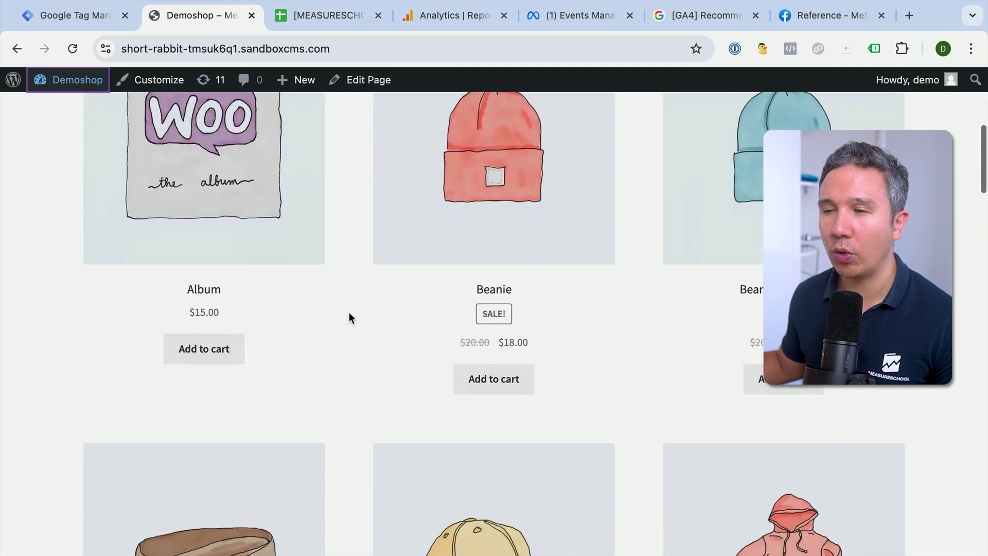
{"action": "scroll", "coordinate": [349, 312], "scroll_direction": "down", "scroll_amount": 5}
{"action": "scroll", "coordinate": [349, 311], "scroll_direction": "up", "scroll_amount": 15}
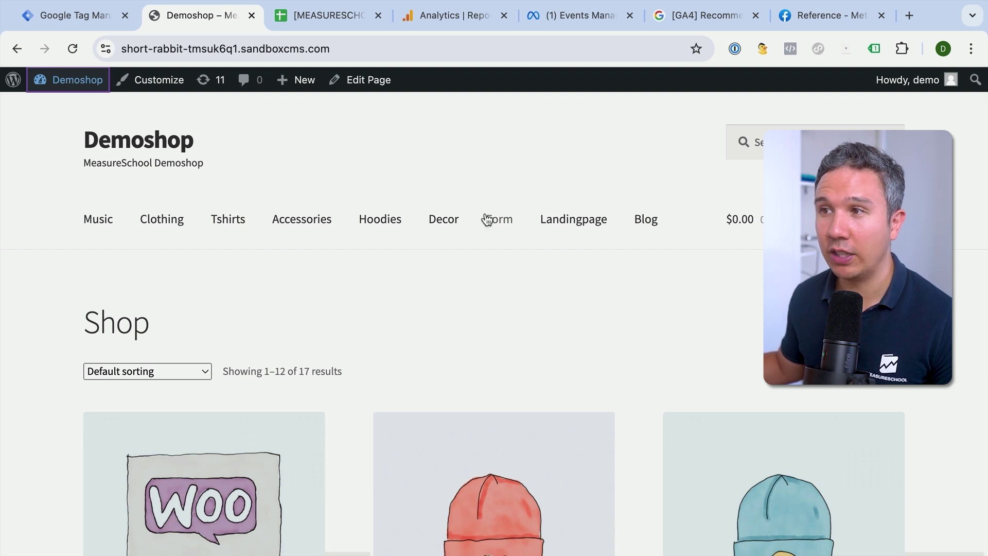
{"action": "left_click", "coordinate": [510, 222]}
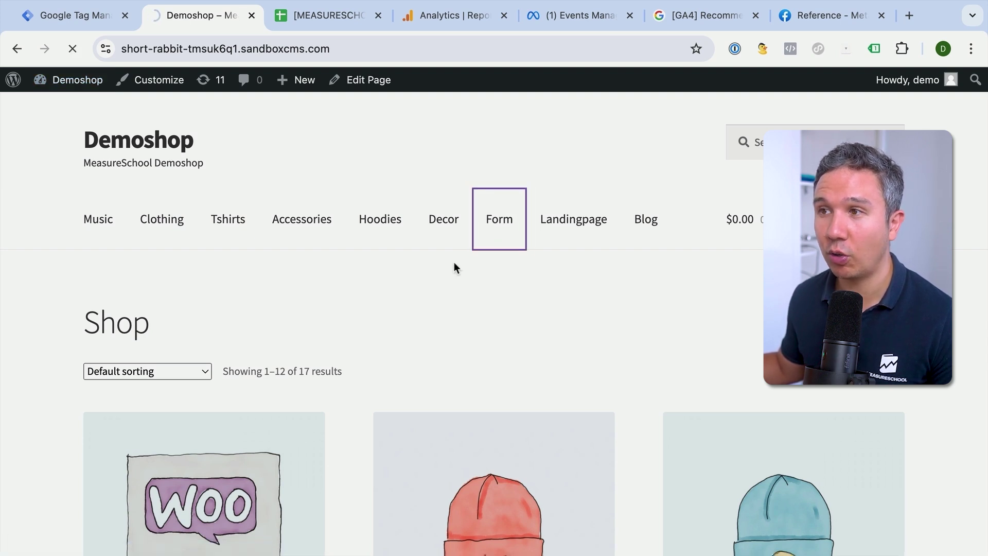
Fill the name, subject and message with 'test', submit the form, and return to Tag Manager
{"action": "scroll", "coordinate": [396, 298], "scroll_direction": "down", "scroll_amount": 3}
{"action": "left_click", "coordinate": [184, 301]}
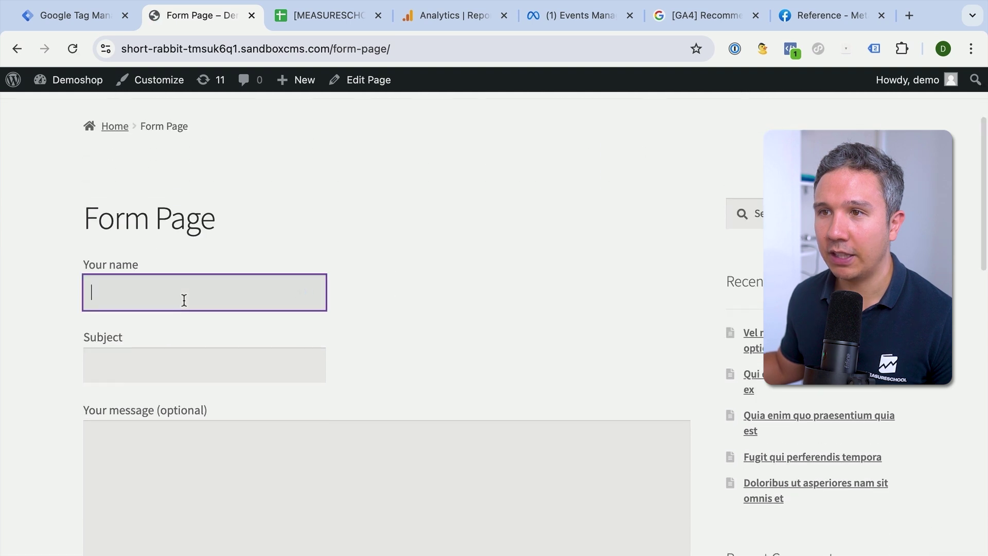
{"action": "scroll", "coordinate": [183, 300], "scroll_direction": "down", "scroll_amount": 2}
{"action": "type", "text": "test"}
{"action": "key", "text": "Tab"}
{"action": "type", "text": "test"}
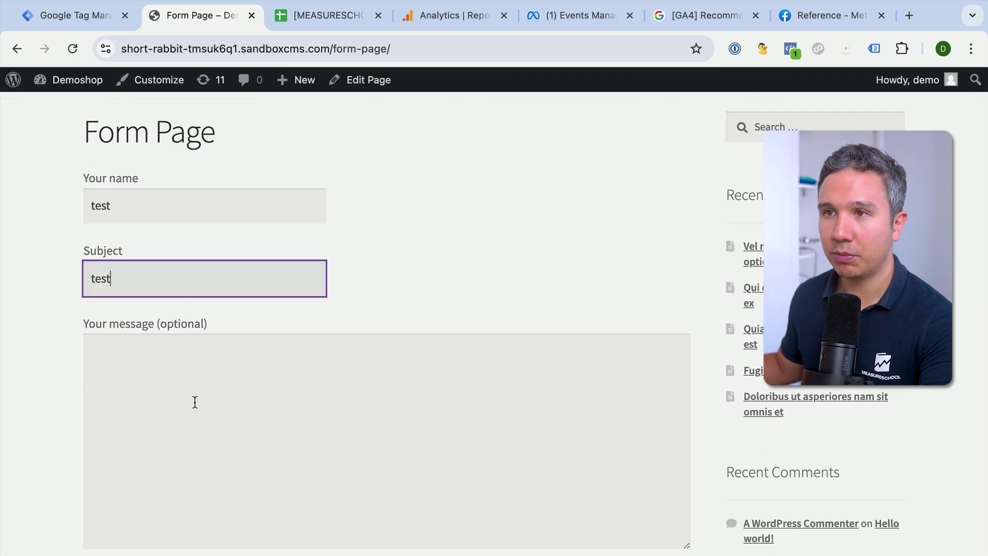
{"action": "key", "text": "Tab"}
{"action": "type", "text": "test"}
{"action": "scroll", "coordinate": [227, 433], "scroll_direction": "down", "scroll_amount": 4}
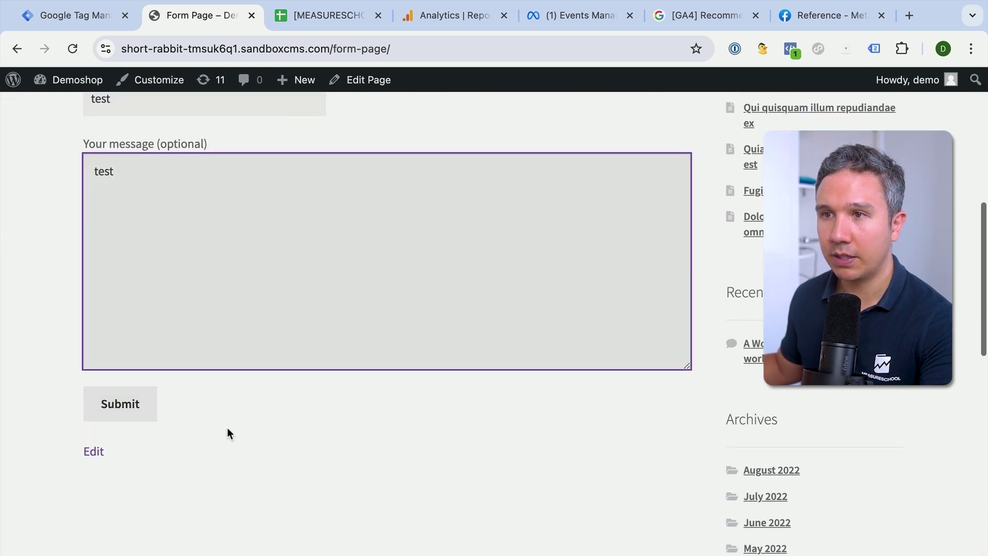
{"action": "left_click", "coordinate": [125, 403]}
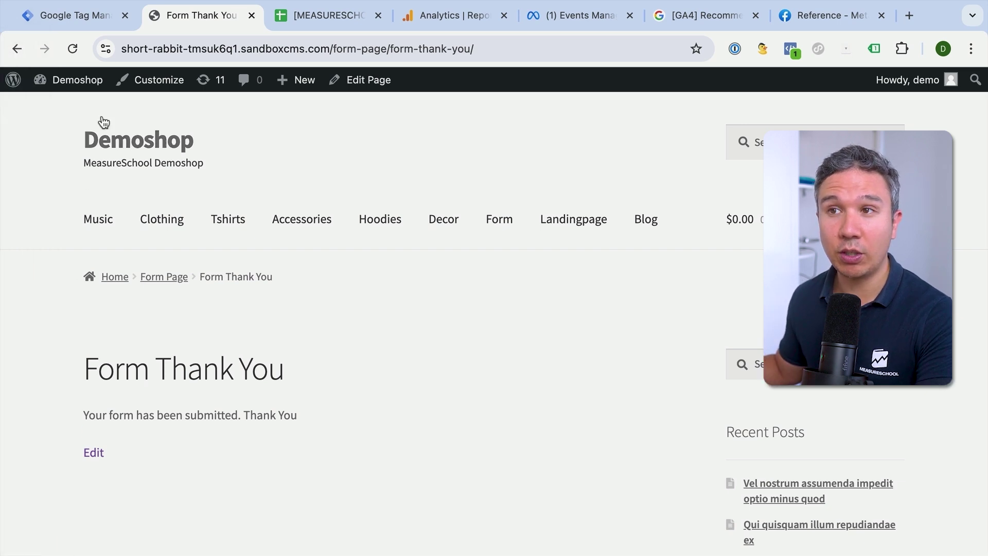
{"action": "left_click", "coordinate": [75, 16]}
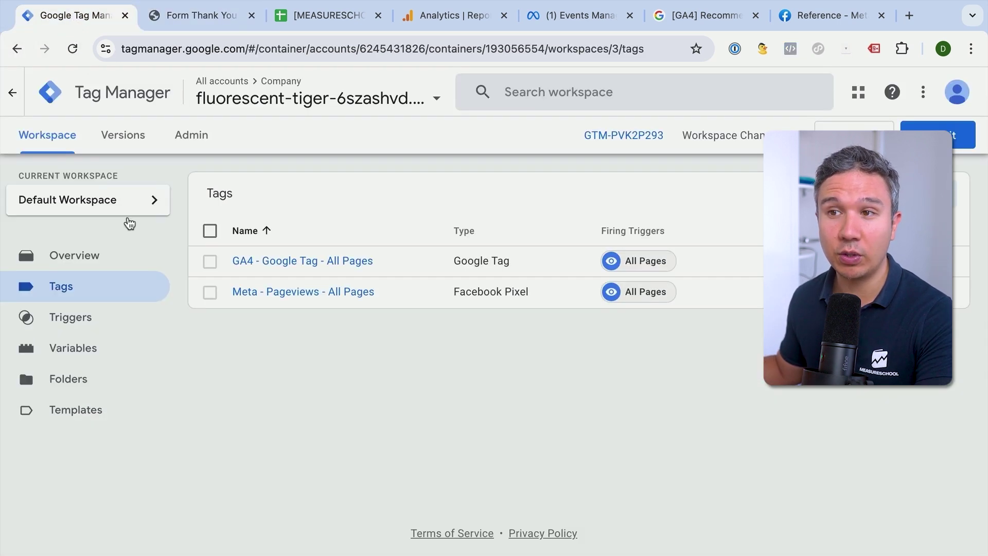
Create a new Page View trigger that fires on Some Page Views
{"action": "left_click", "coordinate": [65, 330]}
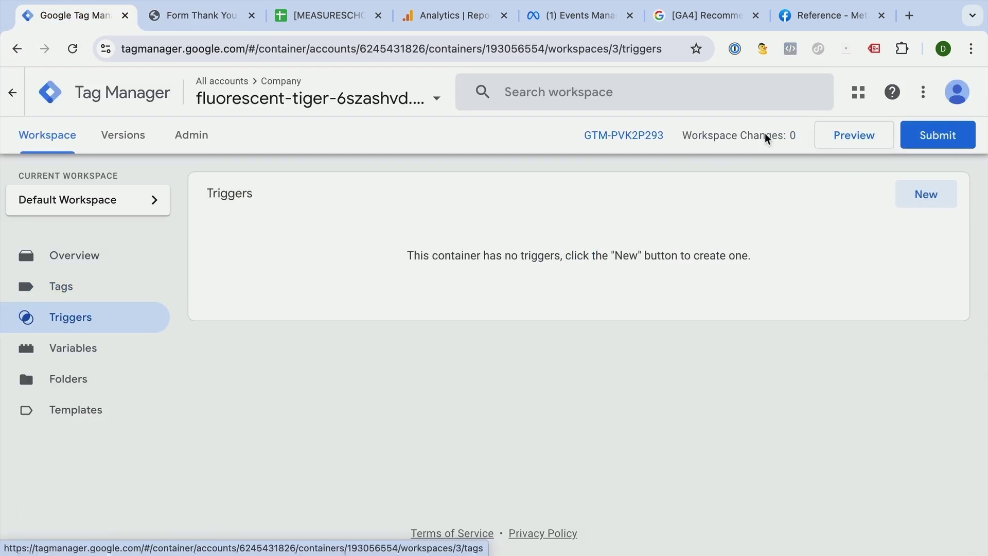
{"action": "left_click", "coordinate": [926, 197]}
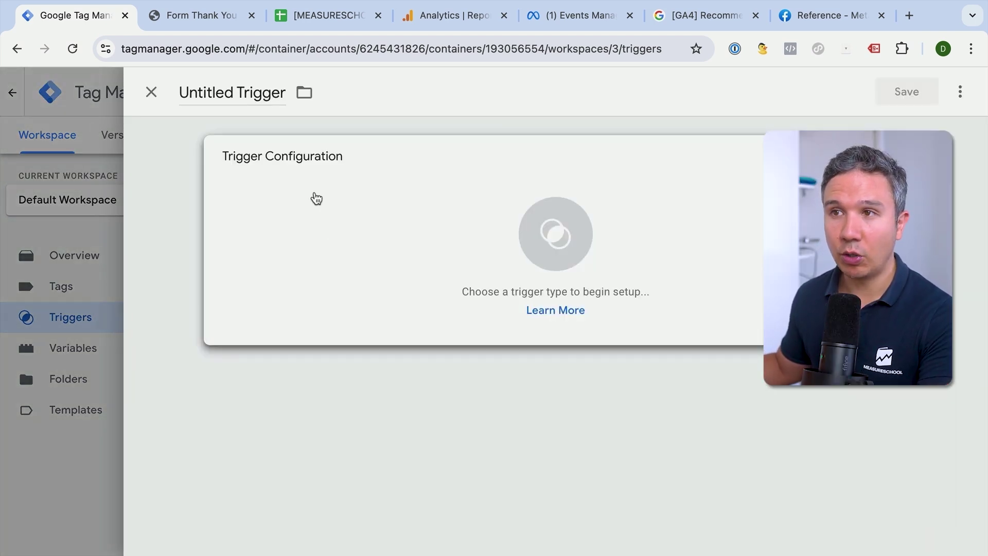
{"action": "left_click", "coordinate": [327, 204]}
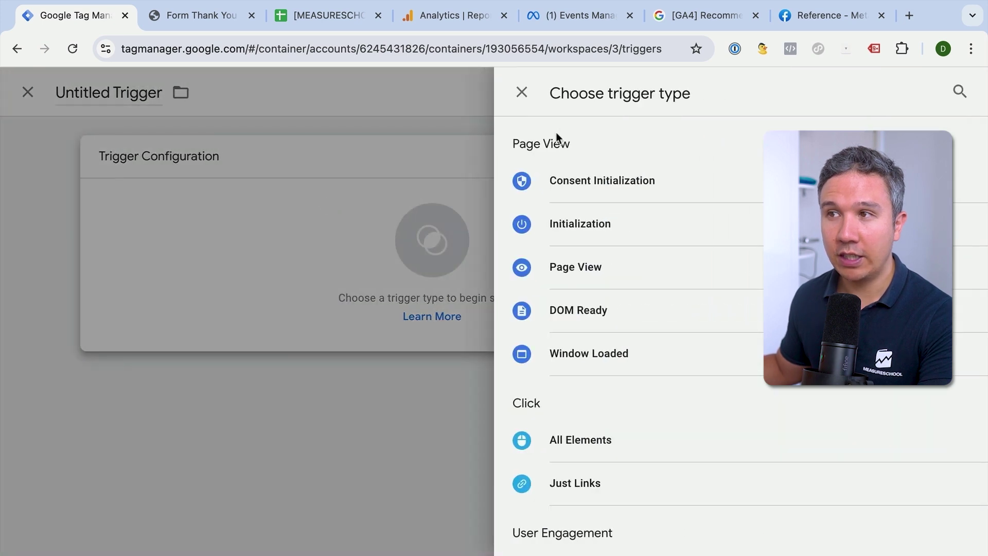
{"action": "scroll", "coordinate": [585, 262], "scroll_direction": "down", "scroll_amount": 5}
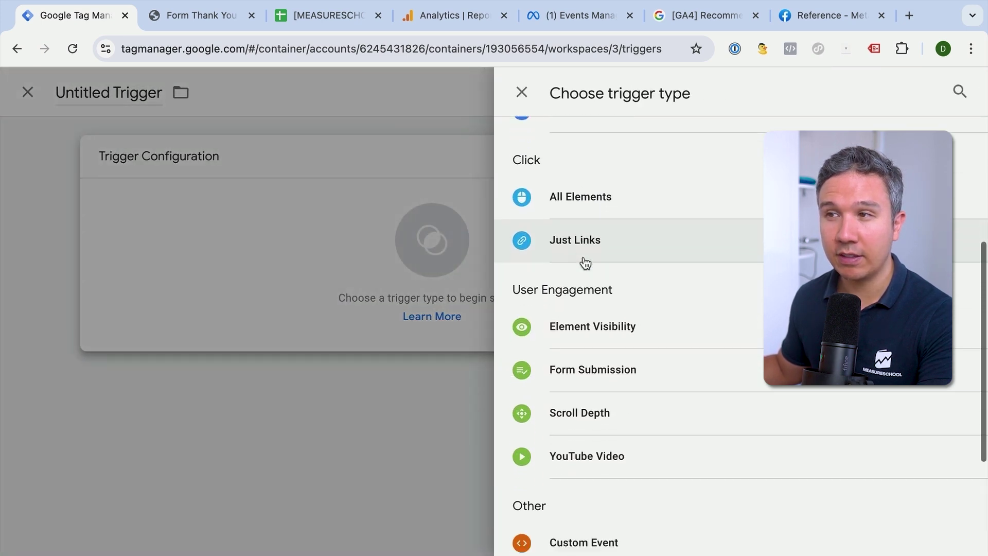
{"action": "scroll", "coordinate": [586, 262], "scroll_direction": "down", "scroll_amount": 3}
{"action": "scroll", "coordinate": [585, 262], "scroll_direction": "up", "scroll_amount": 8}
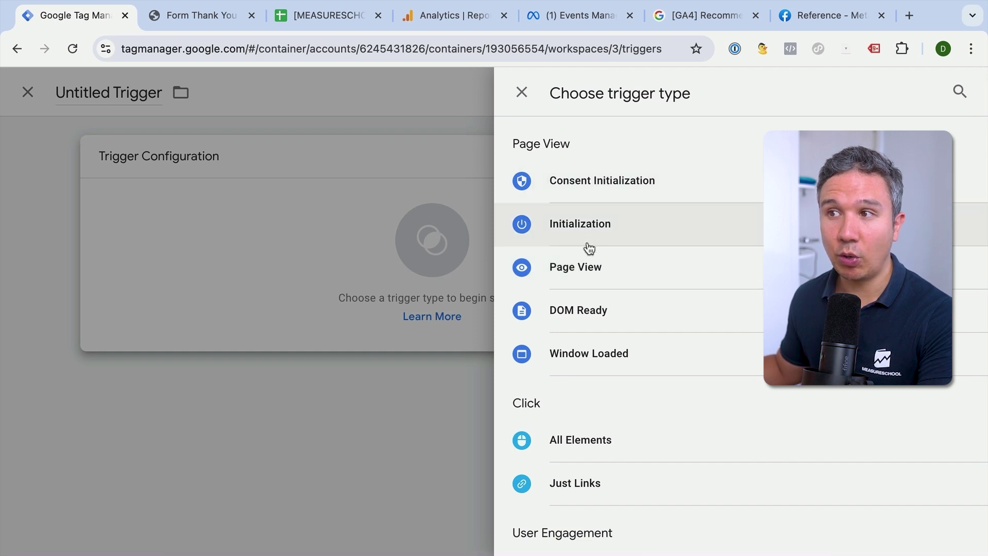
{"action": "left_click", "coordinate": [587, 277]}
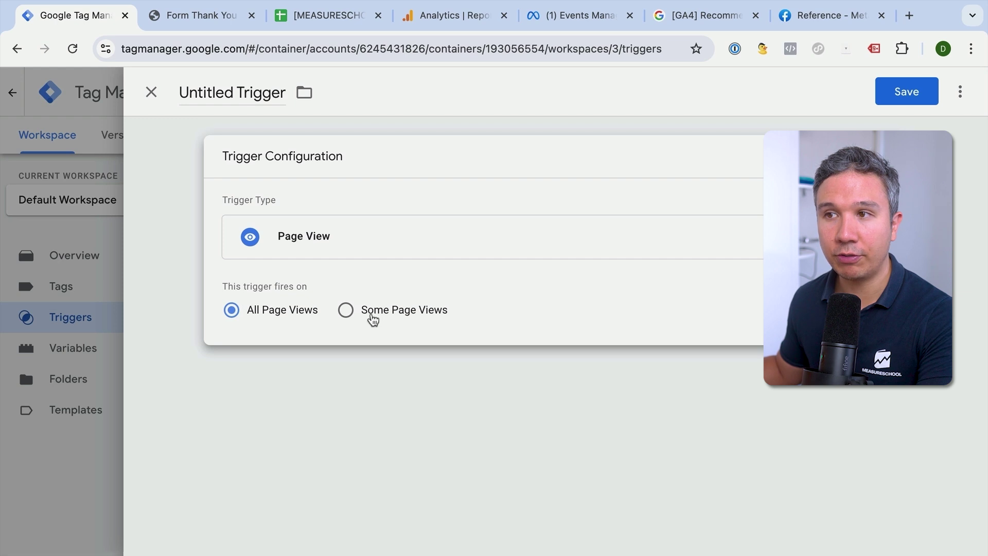
{"action": "left_click", "coordinate": [346, 310]}
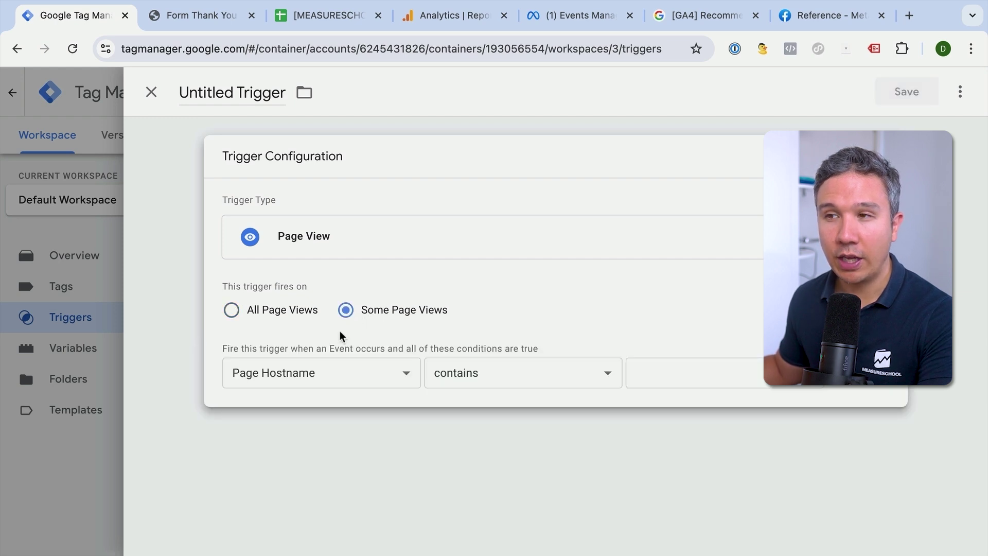
Set the condition to Page Path contains form-thank-you/, copied from the thank-you page URL
{"action": "left_click", "coordinate": [338, 382]}
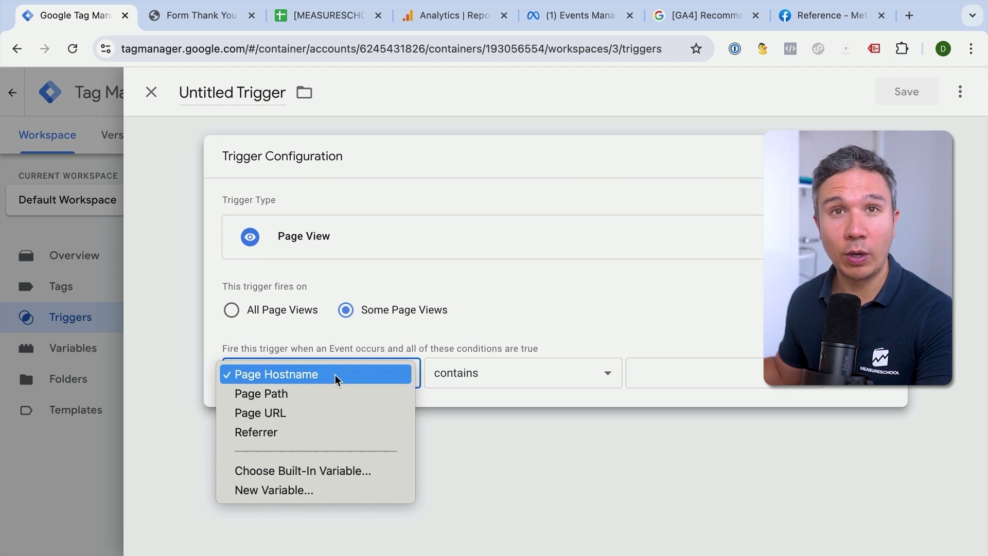
{"action": "left_click", "coordinate": [315, 405]}
{"action": "left_click", "coordinate": [468, 374]}
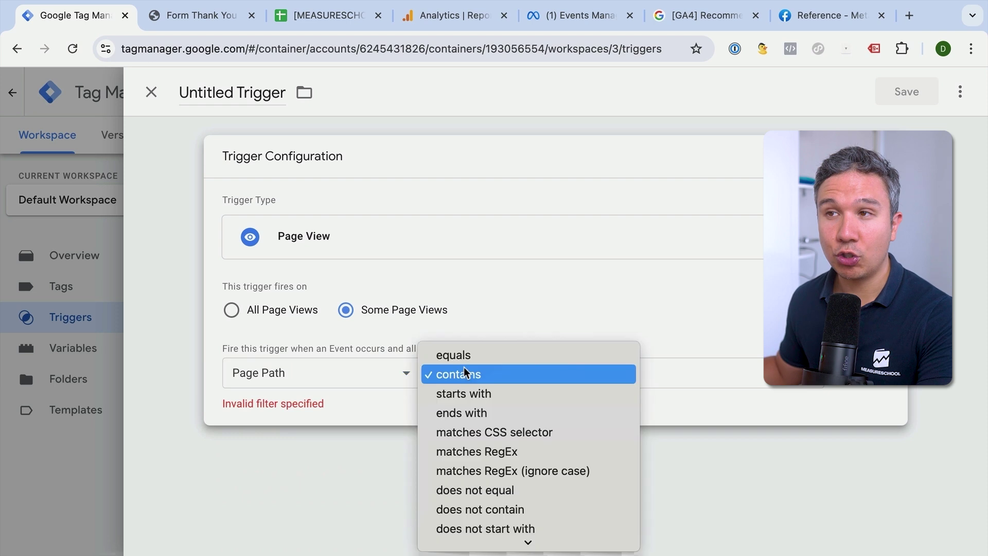
{"action": "key", "text": "Escape"}
{"action": "left_click", "coordinate": [221, 20]}
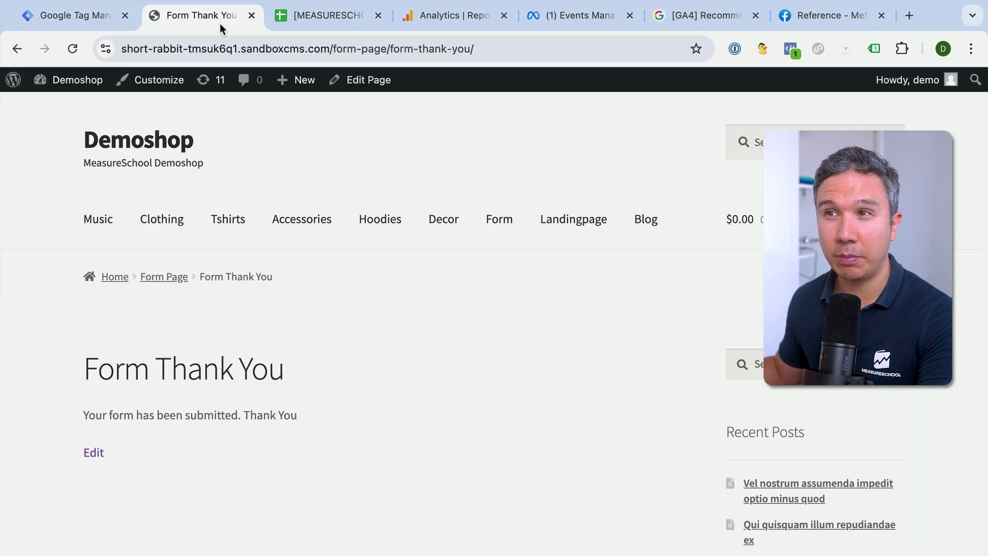
{"action": "left_click_drag", "start_coordinate": [495, 51], "coordinate": [627, 50]}
{"action": "key", "text": "ctrl+c"}
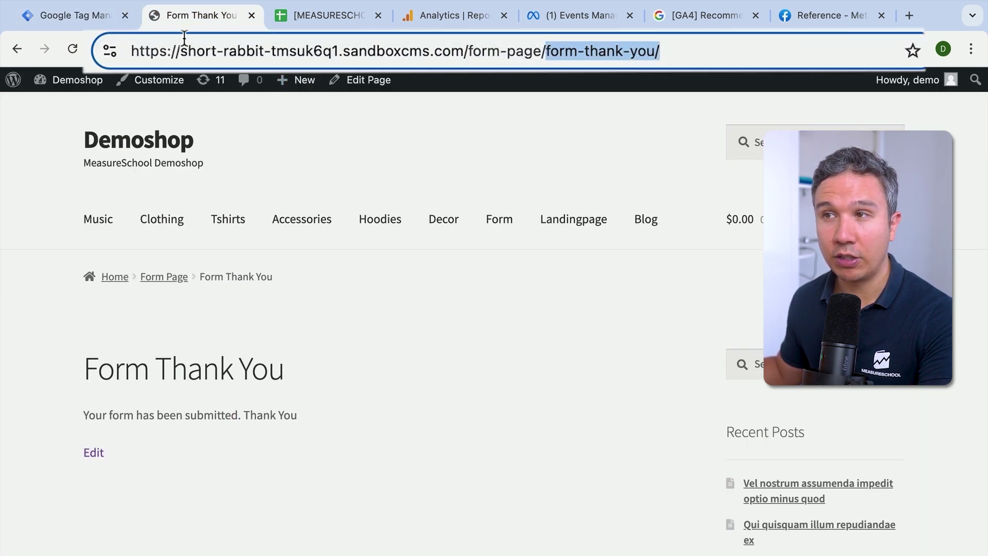
{"action": "left_click", "coordinate": [87, 18]}
{"action": "left_click", "coordinate": [683, 370]}
{"action": "key", "text": "ctrl+v"}
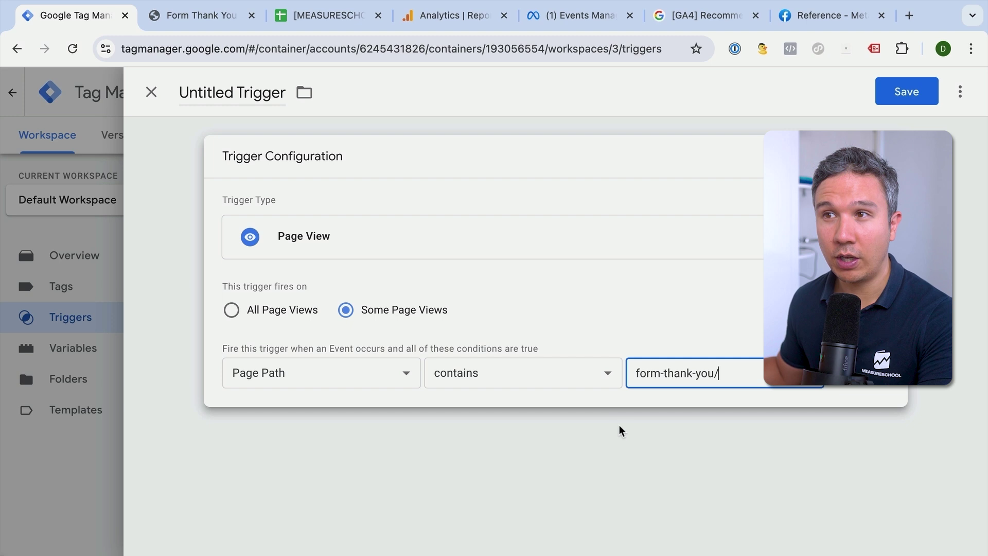
Rename the trigger to 'pv - form-thank-you/' and save it
{"action": "double_click", "coordinate": [242, 97]}
{"action": "key", "text": "ctrl+a"}
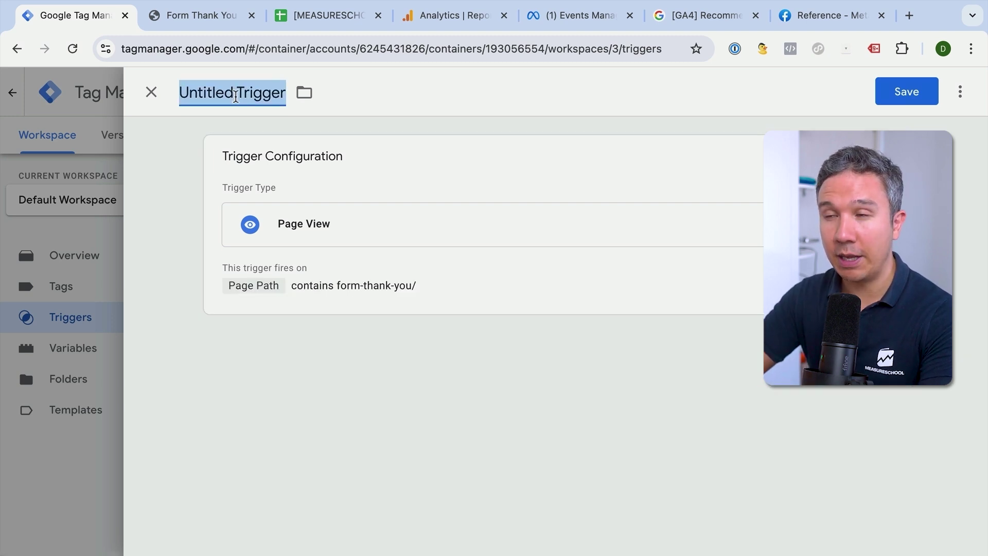
{"action": "type", "text": "p"}
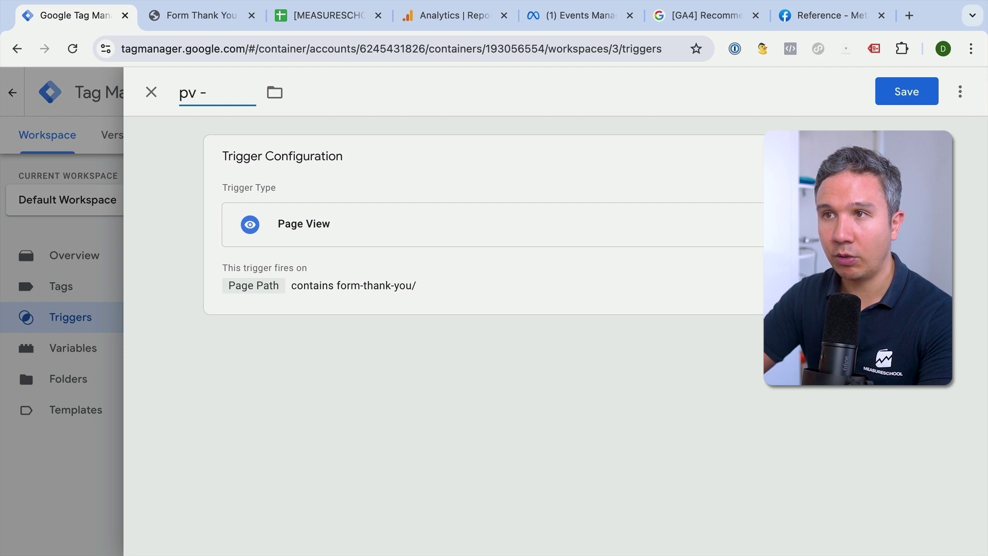
{"action": "type", "text": "v -"}
{"action": "key", "text": "ctrl+v"}
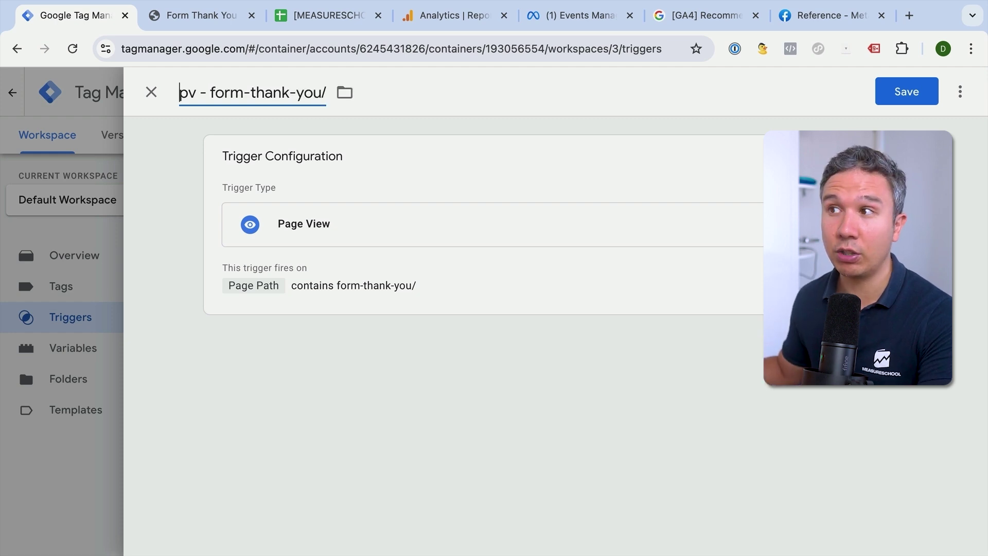
{"action": "left_click", "coordinate": [905, 99]}
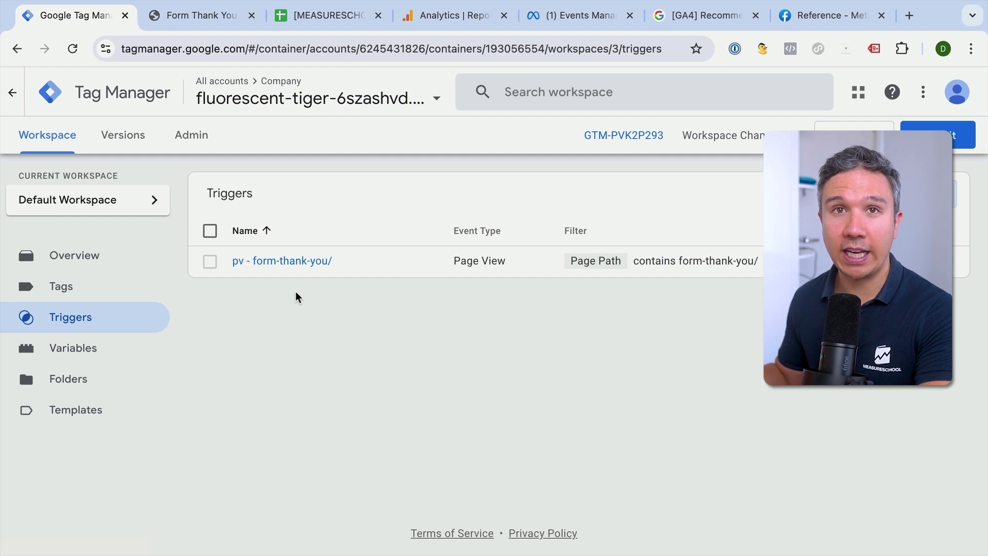
Create a new tag with Google Analytics: GA4 Event as its tag type
{"action": "left_click", "coordinate": [54, 287]}
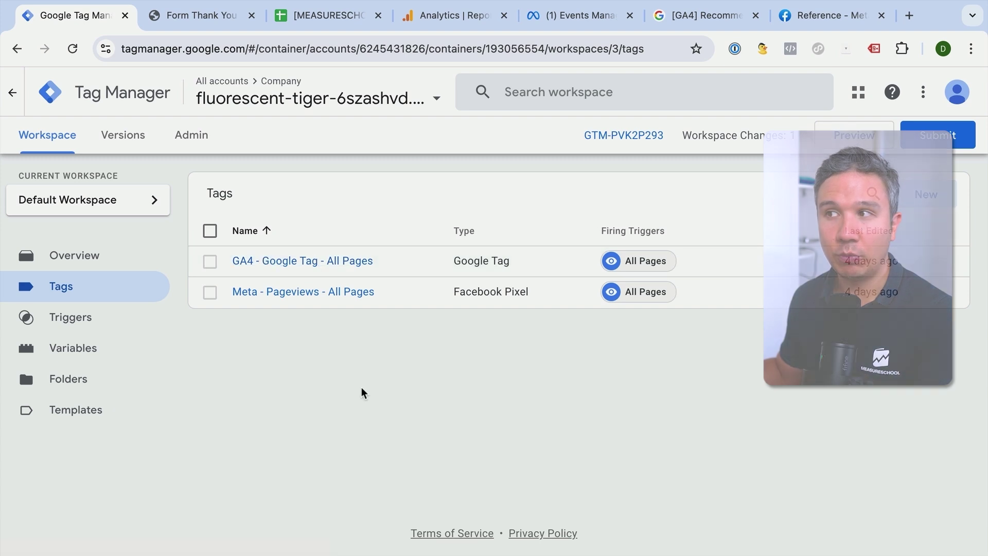
{"action": "left_click", "coordinate": [926, 196]}
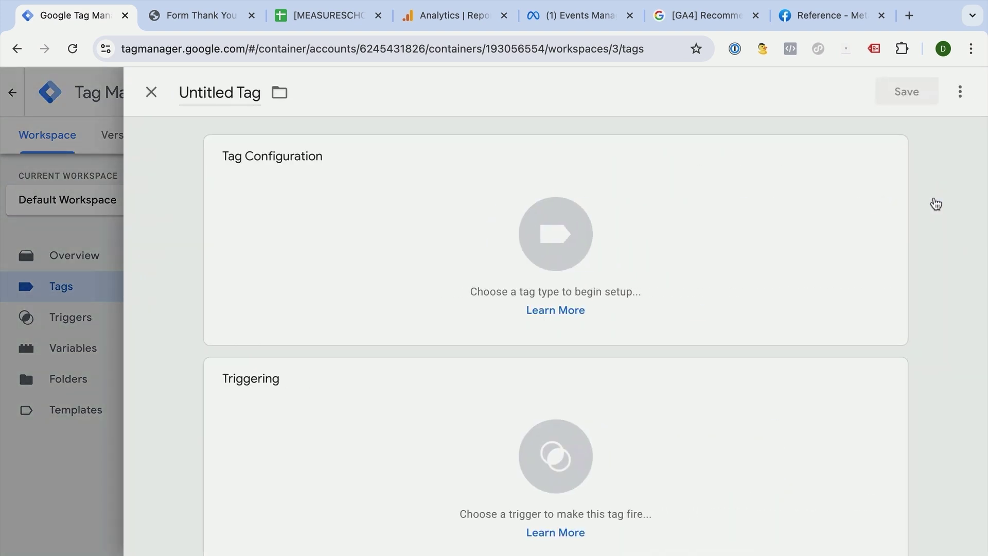
{"action": "left_click", "coordinate": [371, 222]}
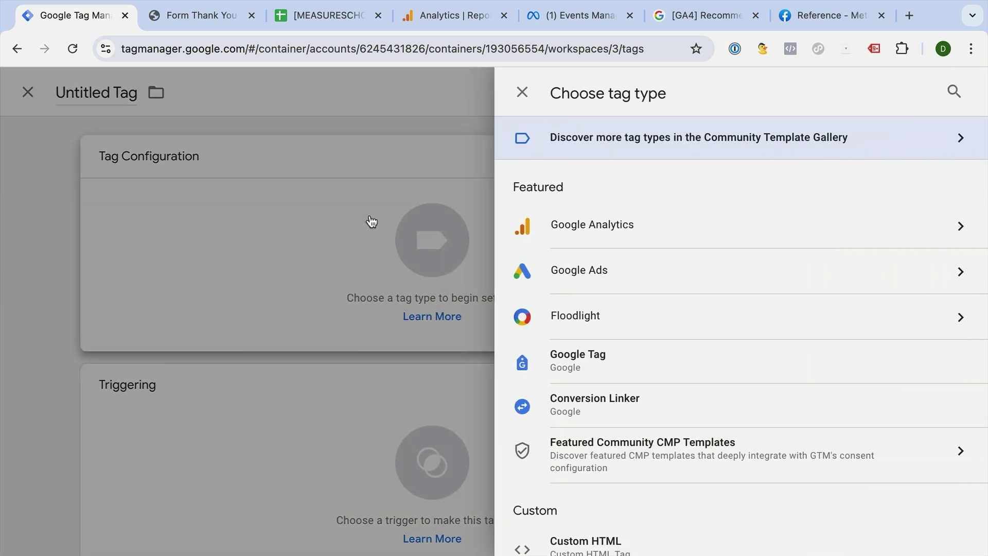
{"action": "left_click", "coordinate": [595, 224]}
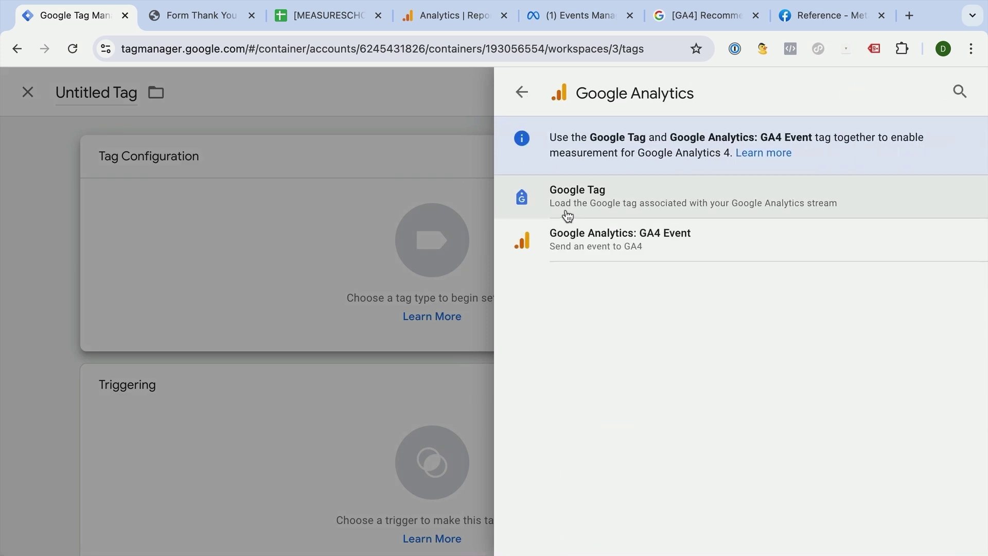
{"action": "left_click", "coordinate": [587, 251]}
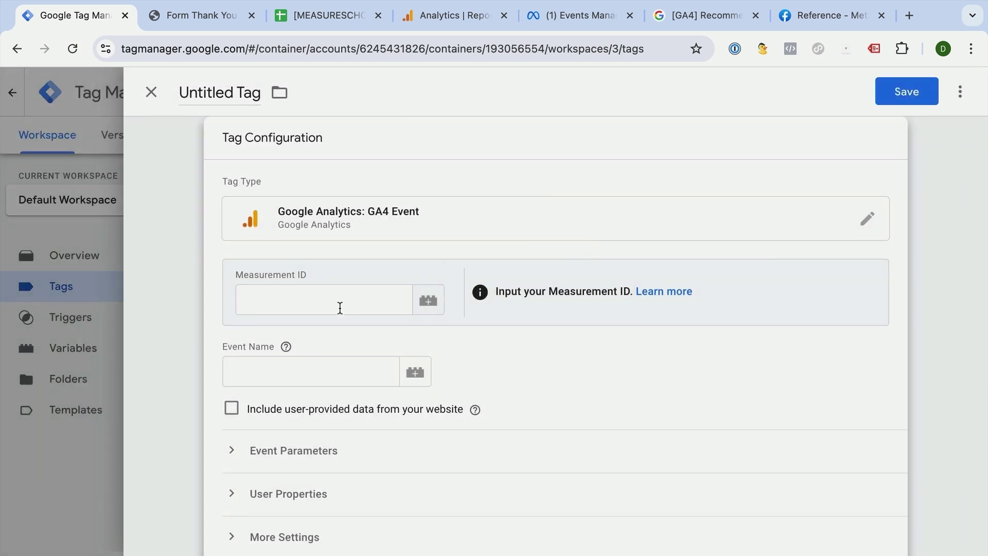
Paste measurement ID G-EQS8WK44HF from Tag Plan cell G4 into the tag, then consult GA4 recommended events
{"action": "left_click", "coordinate": [340, 308]}
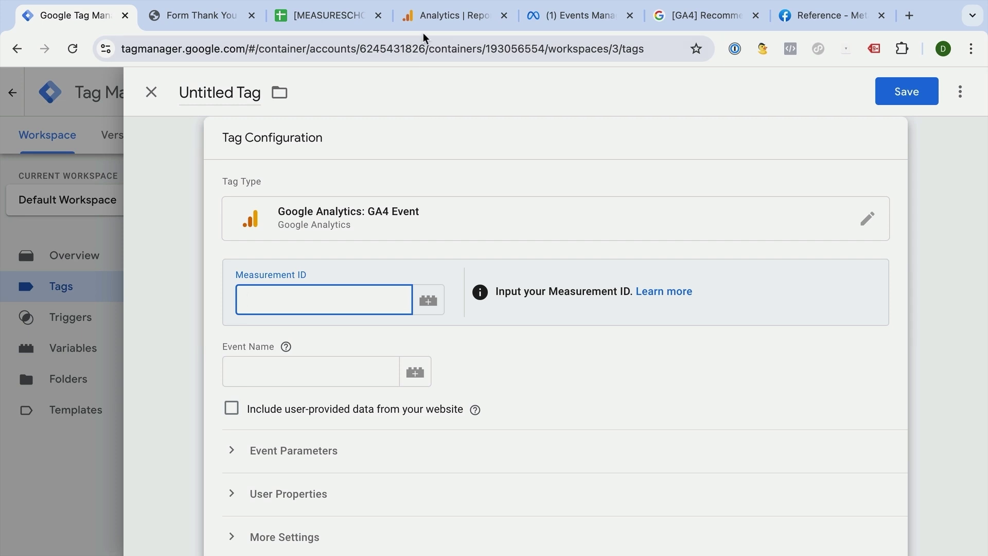
{"action": "left_click", "coordinate": [338, 17]}
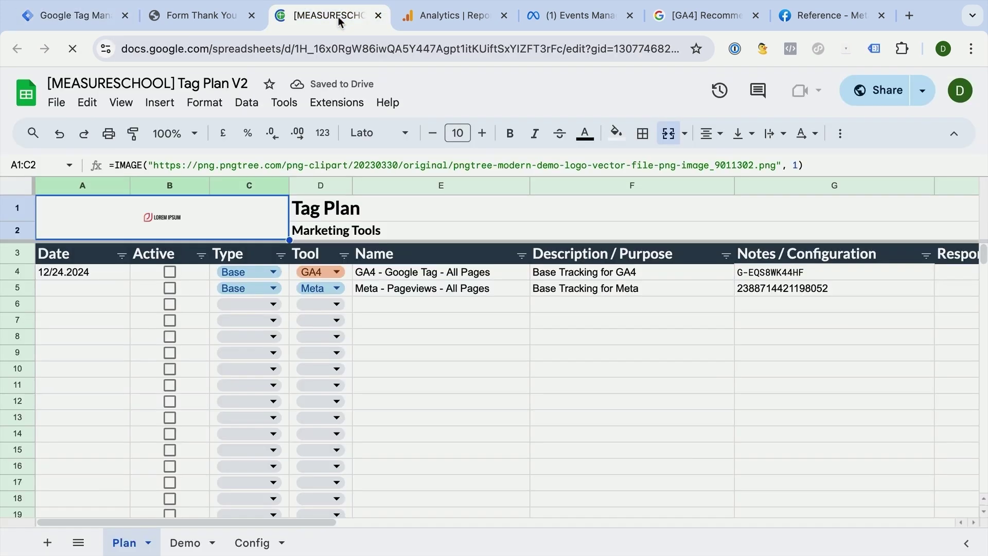
{"action": "left_click", "coordinate": [773, 271]}
{"action": "key", "text": "ctrl+c"}
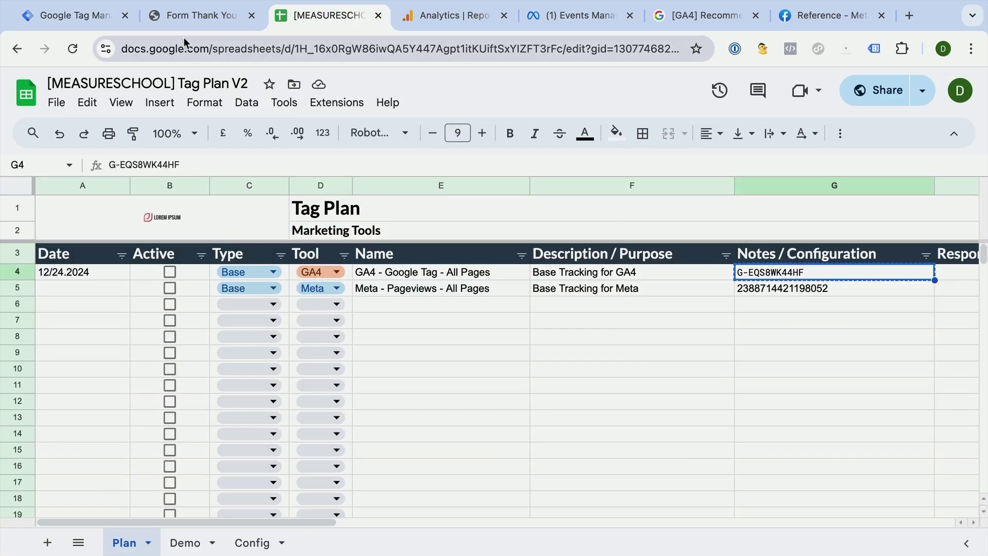
{"action": "left_click", "coordinate": [78, 24]}
{"action": "key", "text": "ctrl+v"}
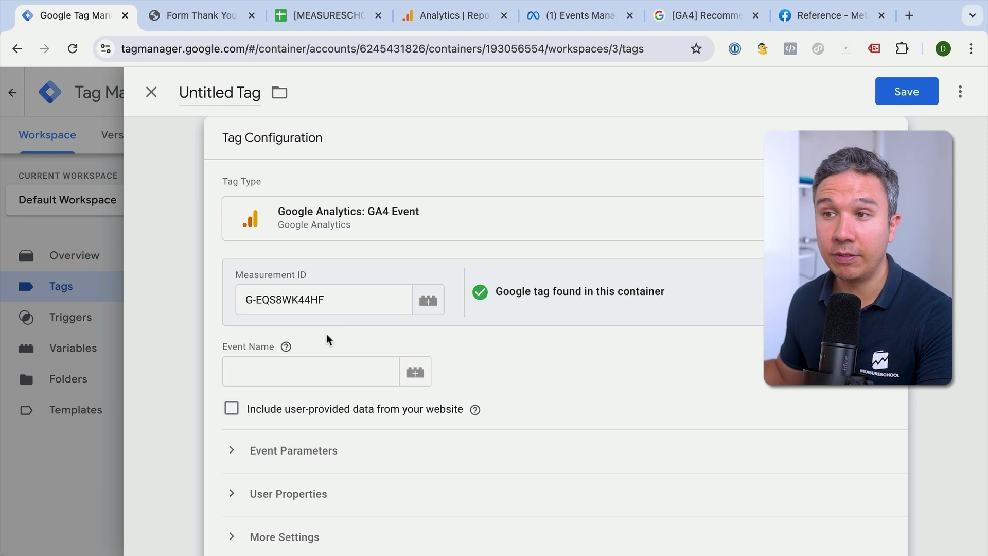
{"action": "left_click", "coordinate": [271, 377]}
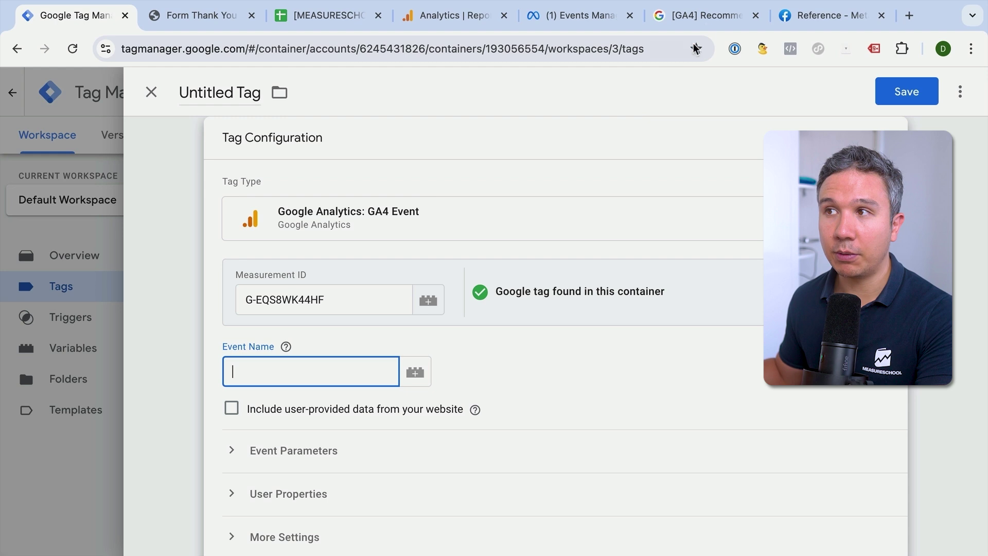
{"action": "left_click", "coordinate": [711, 16]}
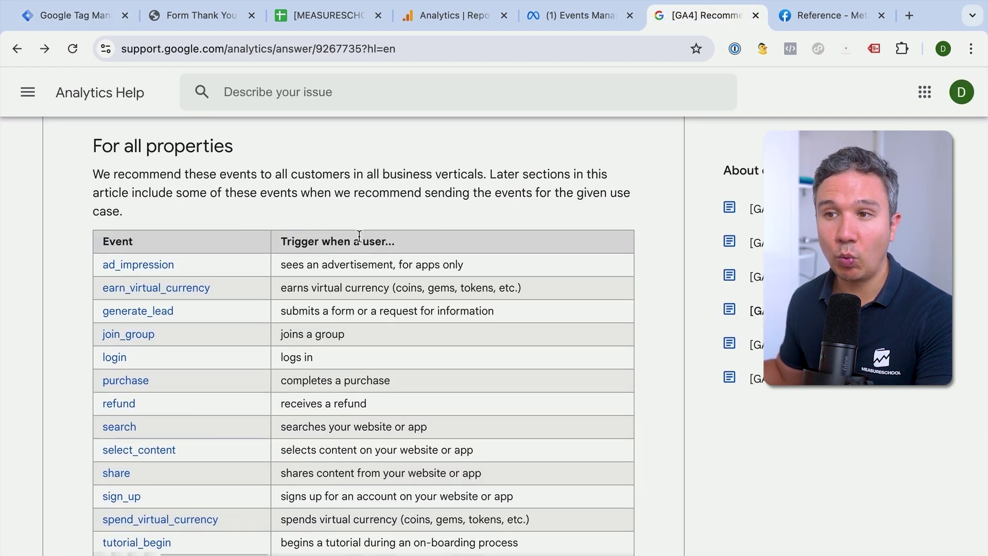
Review the GA4 recommended events tables, then return to the tag being configured
{"action": "scroll", "coordinate": [360, 236], "scroll_direction": "down", "scroll_amount": 3}
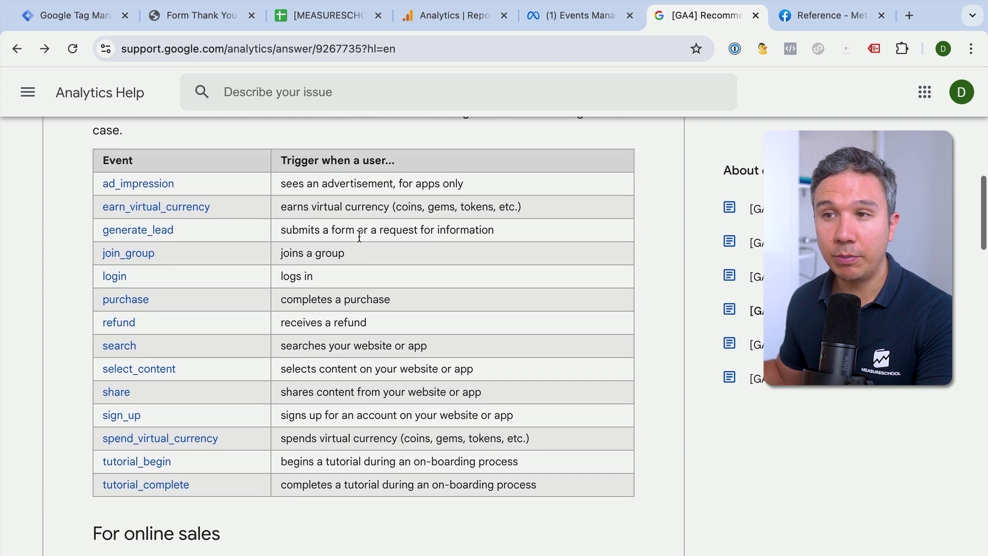
{"action": "scroll", "coordinate": [359, 236], "scroll_direction": "down", "scroll_amount": 10}
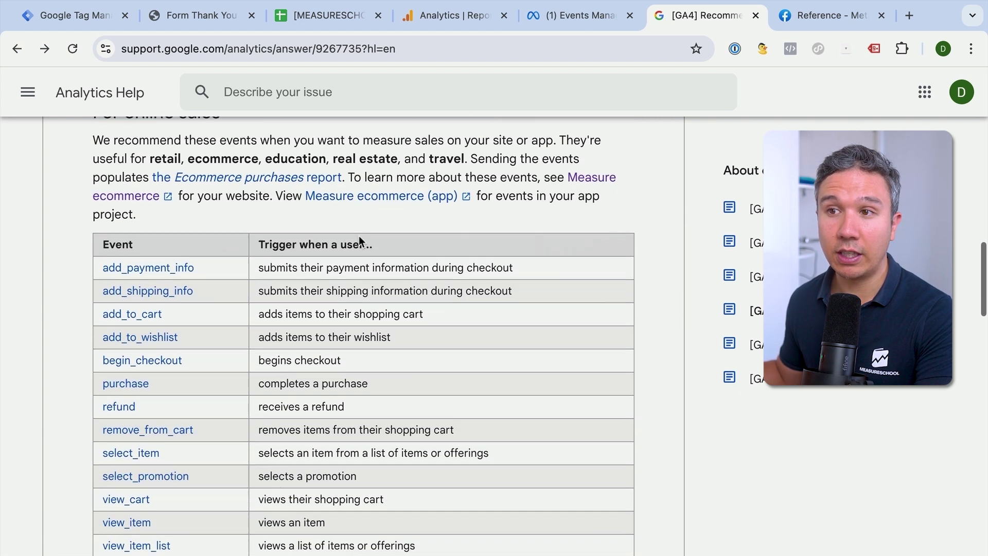
{"action": "scroll", "coordinate": [359, 236], "scroll_direction": "down", "scroll_amount": 5}
{"action": "scroll", "coordinate": [359, 236], "scroll_direction": "up", "scroll_amount": 10}
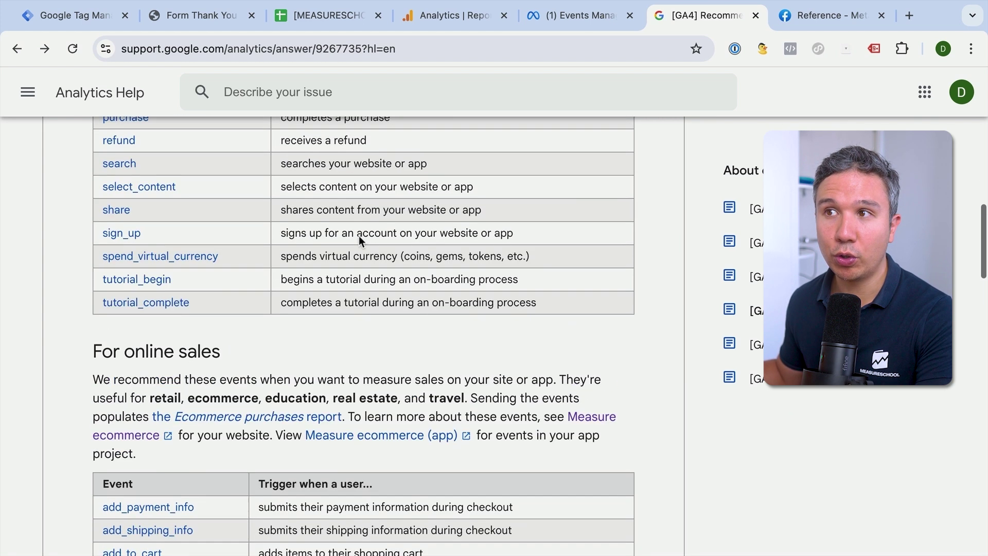
{"action": "scroll", "coordinate": [359, 235], "scroll_direction": "up", "scroll_amount": 7}
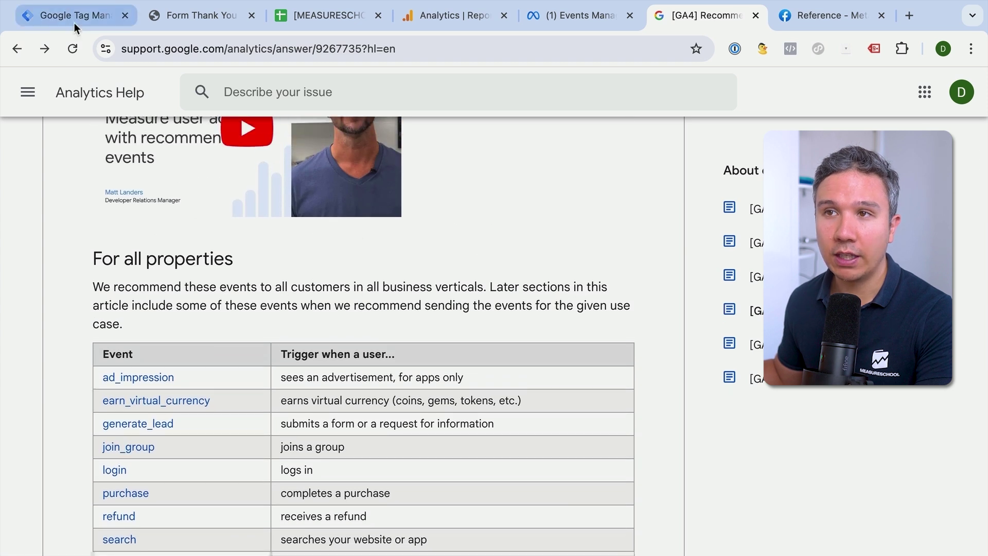
{"action": "left_click", "coordinate": [75, 16]}
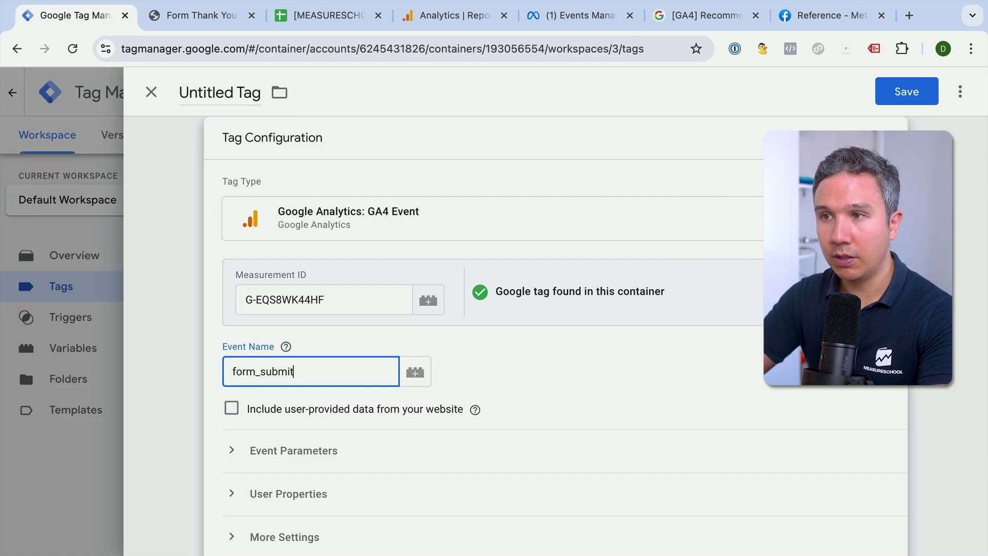
Fire the form_submit tag on pv - form-thank-you/, name it 'GA4 - Event - form_submit', and save
{"action": "left_click", "coordinate": [202, 360]}
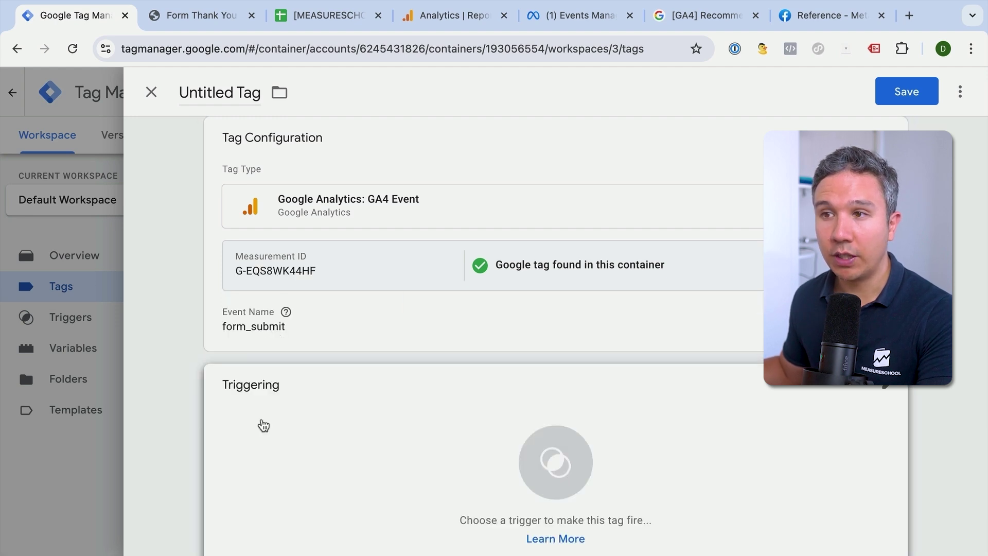
{"action": "left_click", "coordinate": [261, 418]}
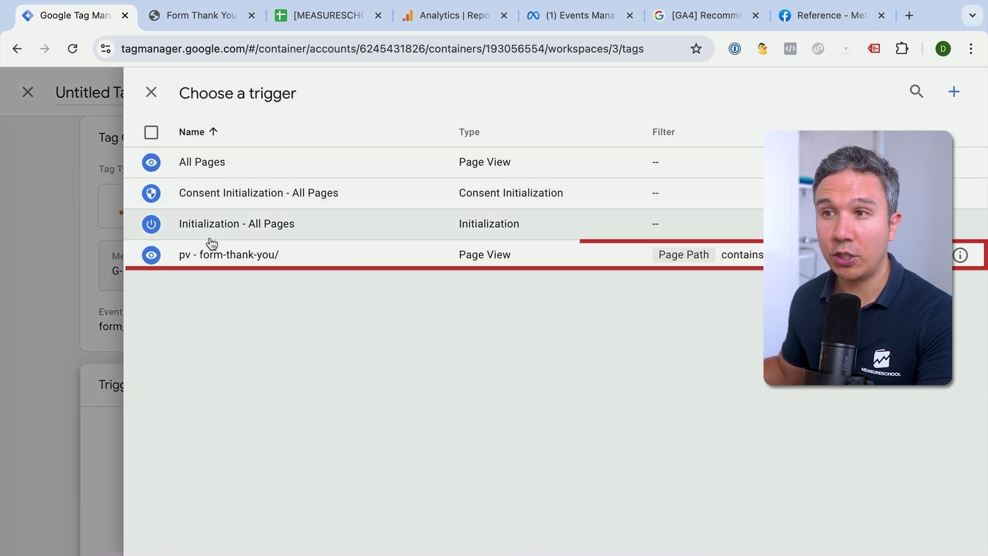
{"action": "left_click", "coordinate": [202, 257]}
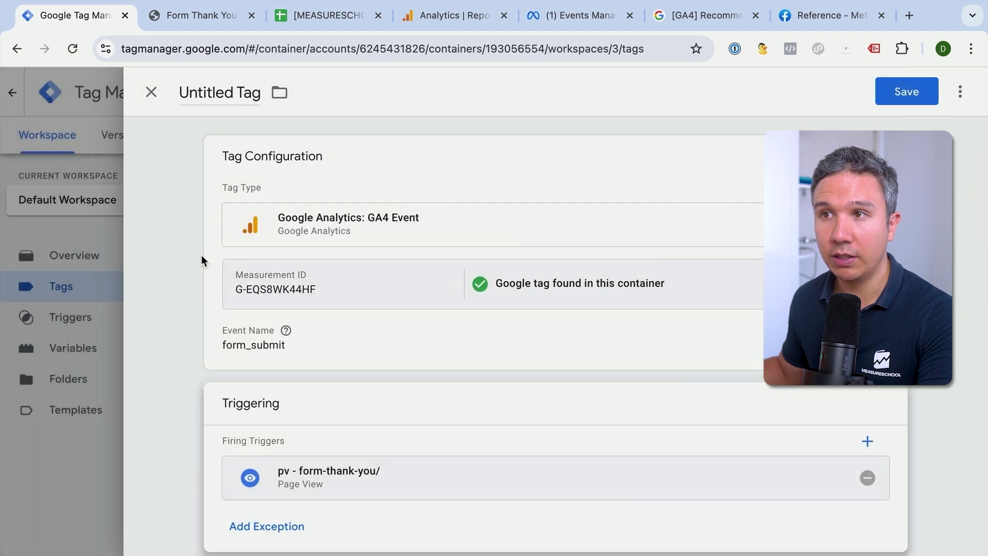
{"action": "left_click", "coordinate": [219, 95]}
{"action": "type", "text": "GA4 - Event - form_submit"}
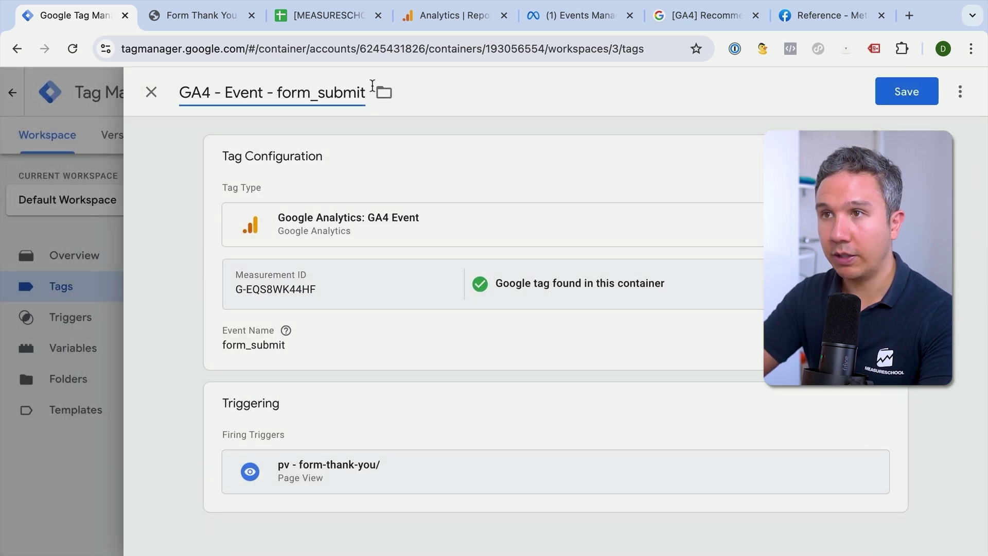
{"action": "left_click", "coordinate": [912, 102]}
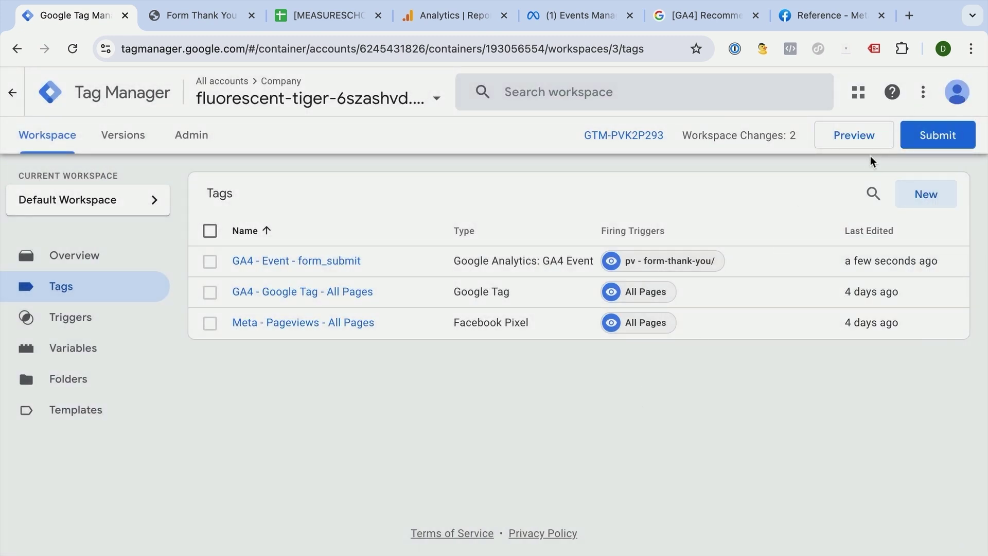
Start Preview and connect Tag Assistant to the Demoshop form page URL
{"action": "left_click", "coordinate": [863, 147]}
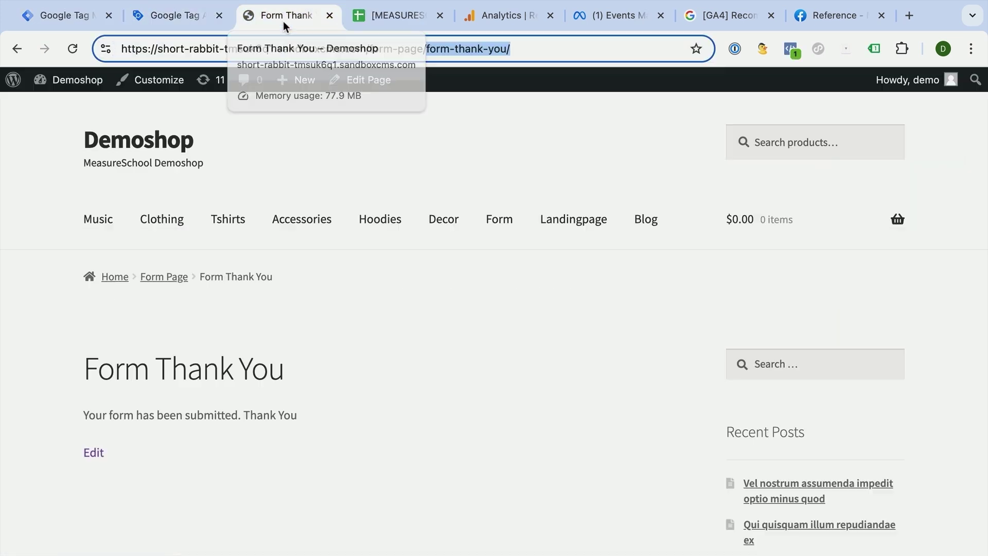
{"action": "left_click", "coordinate": [507, 223]}
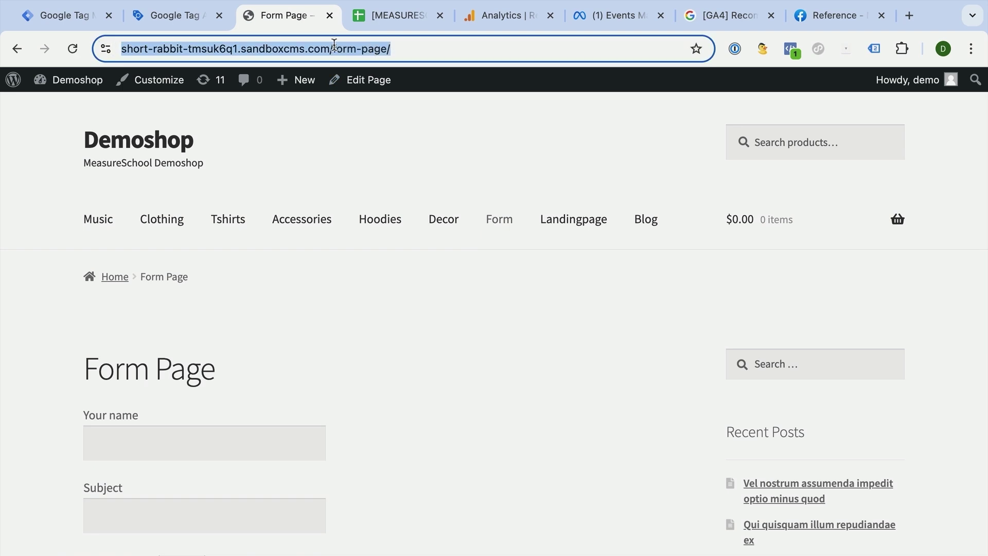
{"action": "left_click", "coordinate": [179, 17]}
{"action": "triple_click", "coordinate": [441, 395]}
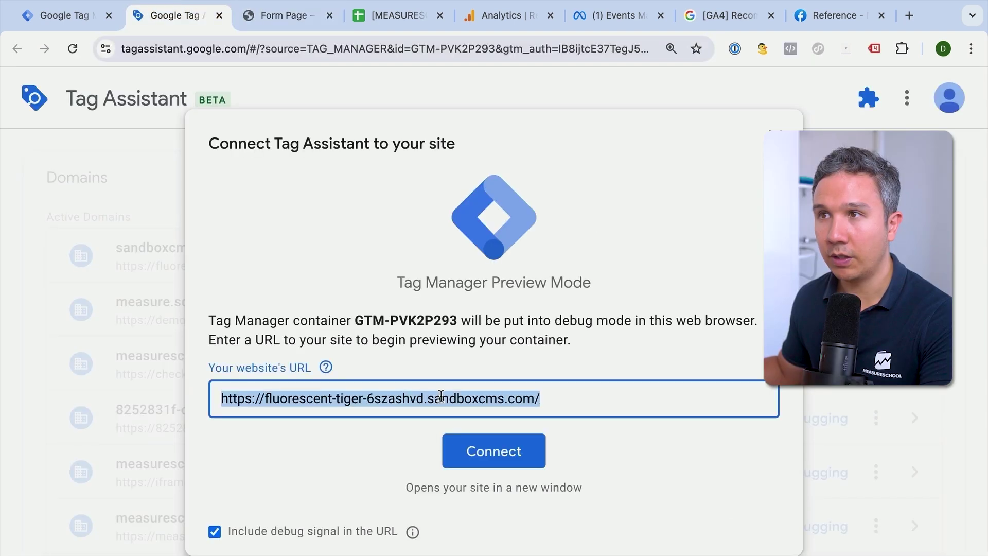
{"action": "key", "text": "super+v"}
{"action": "left_click", "coordinate": [496, 444]}
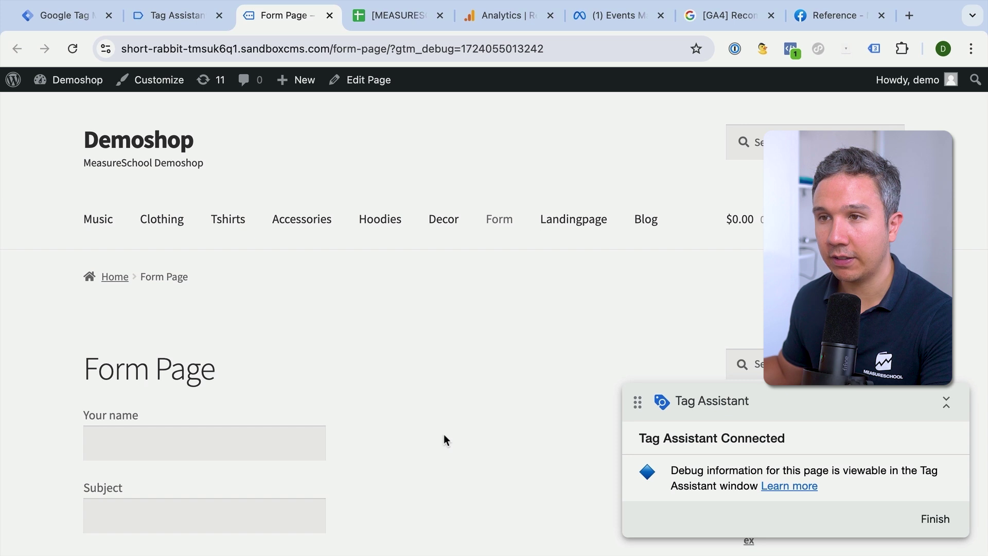
Enter 'test' into the form's name, subject and message fields
{"action": "scroll", "coordinate": [444, 434], "scroll_direction": "down", "scroll_amount": 3}
{"action": "left_click", "coordinate": [198, 282]}
{"action": "type", "text": "test"}
{"action": "key", "text": "Tab"}
{"action": "type", "text": "test"}
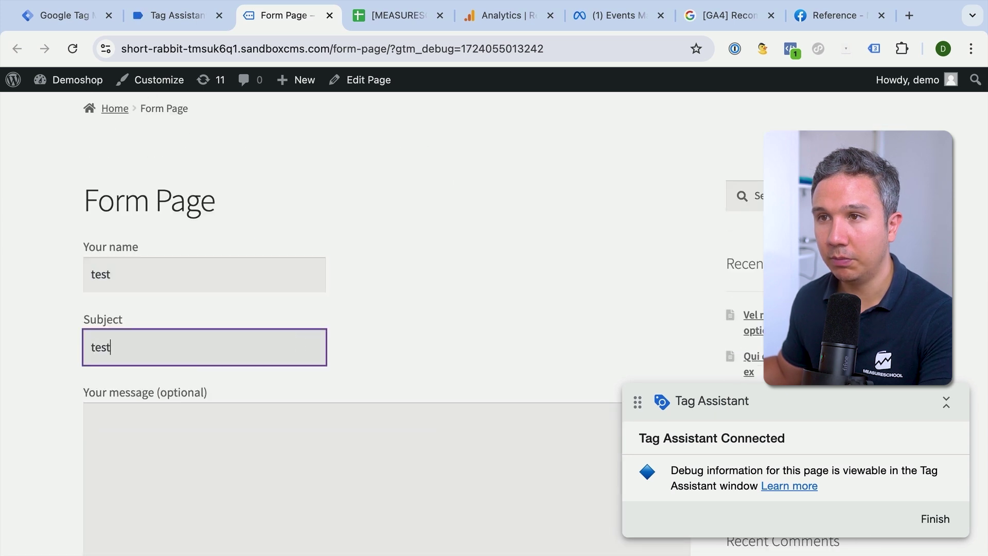
{"action": "key", "text": "Tab"}
{"action": "type", "text": "test"}
{"action": "left_click", "coordinate": [65, 392]}
{"action": "scroll", "coordinate": [159, 208], "scroll_direction": "down", "scroll_amount": 2}
Under Container Loaded, confirm GA4 - Event - form_submit is Not Fired due to its failed form-thank-you/ filter
{"action": "left_click", "coordinate": [164, 20]}
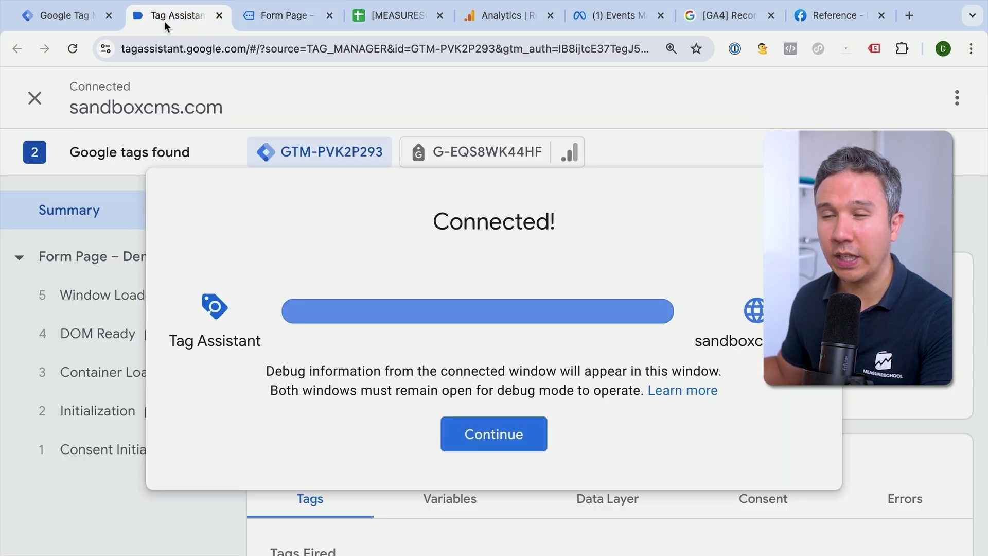
{"action": "left_click", "coordinate": [488, 433]}
{"action": "scroll", "coordinate": [285, 303], "scroll_direction": "down", "scroll_amount": 4}
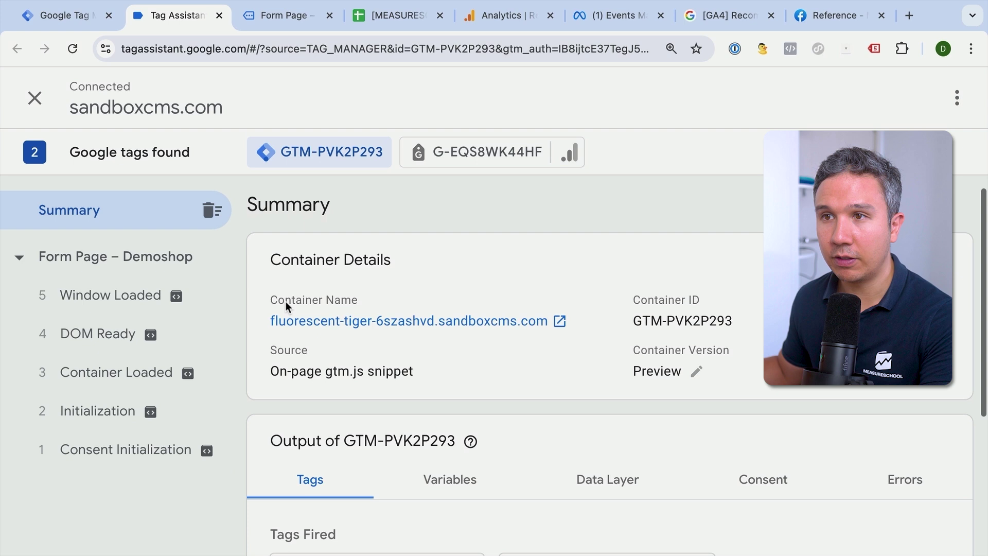
{"action": "left_click", "coordinate": [103, 381]}
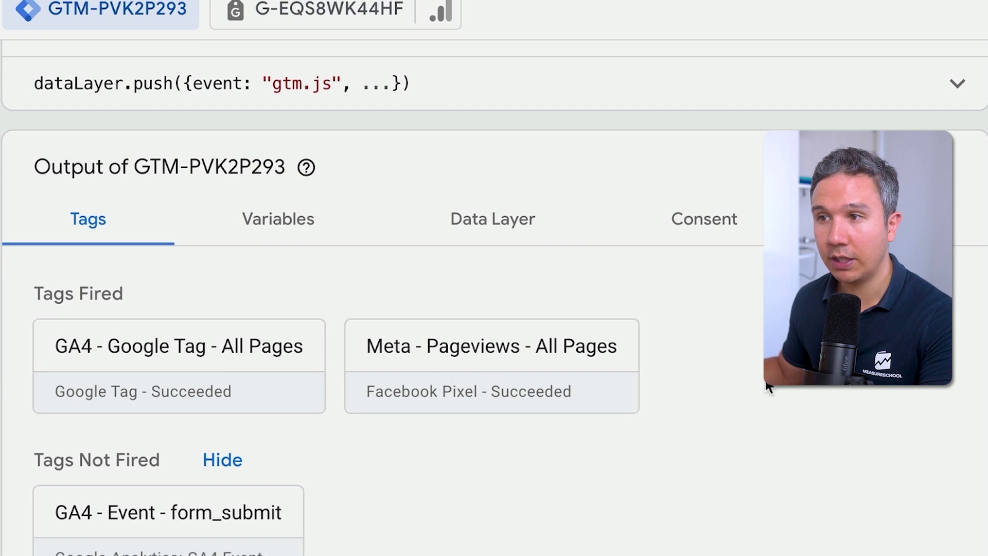
{"action": "scroll", "coordinate": [768, 387], "scroll_direction": "down", "scroll_amount": 2}
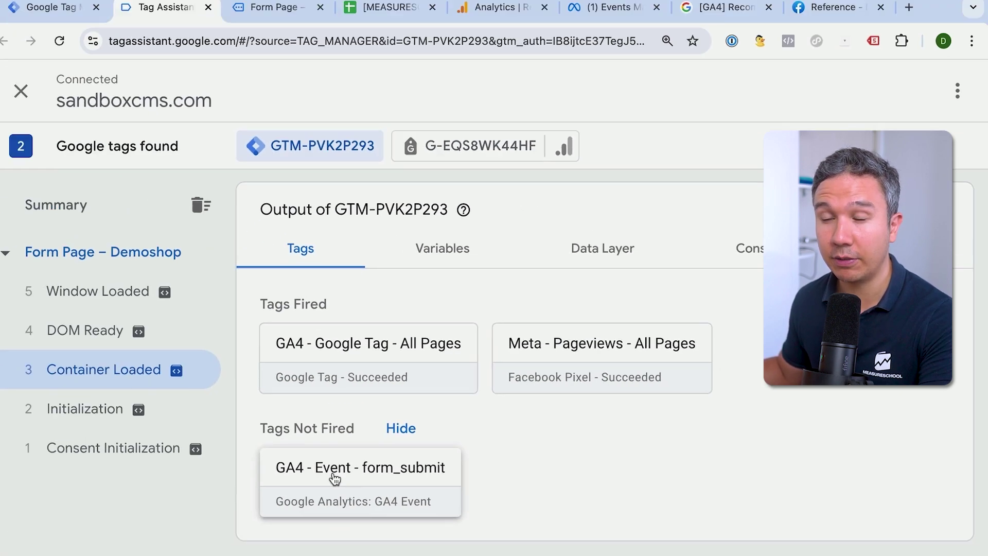
{"action": "left_click", "coordinate": [137, 453]}
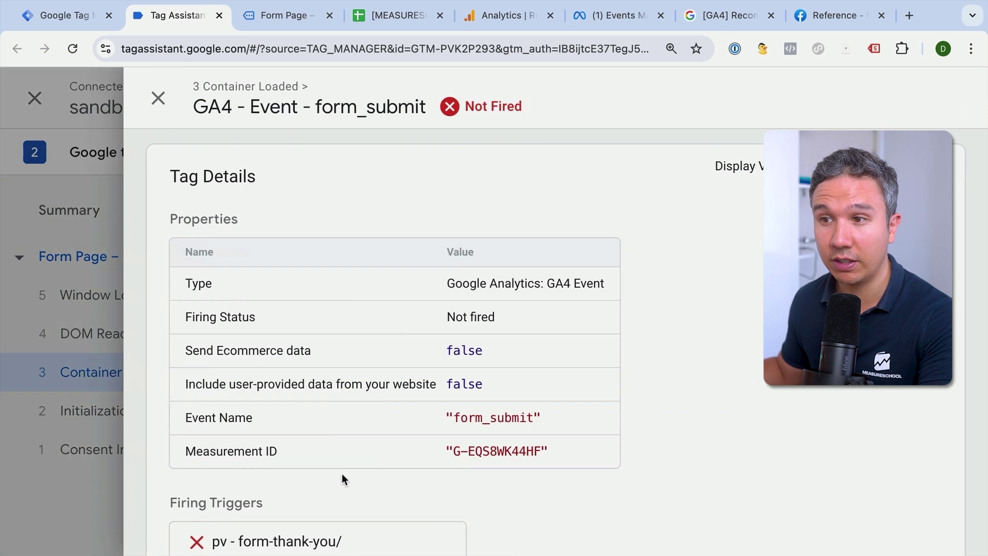
{"action": "scroll", "coordinate": [342, 479], "scroll_direction": "down", "scroll_amount": 5}
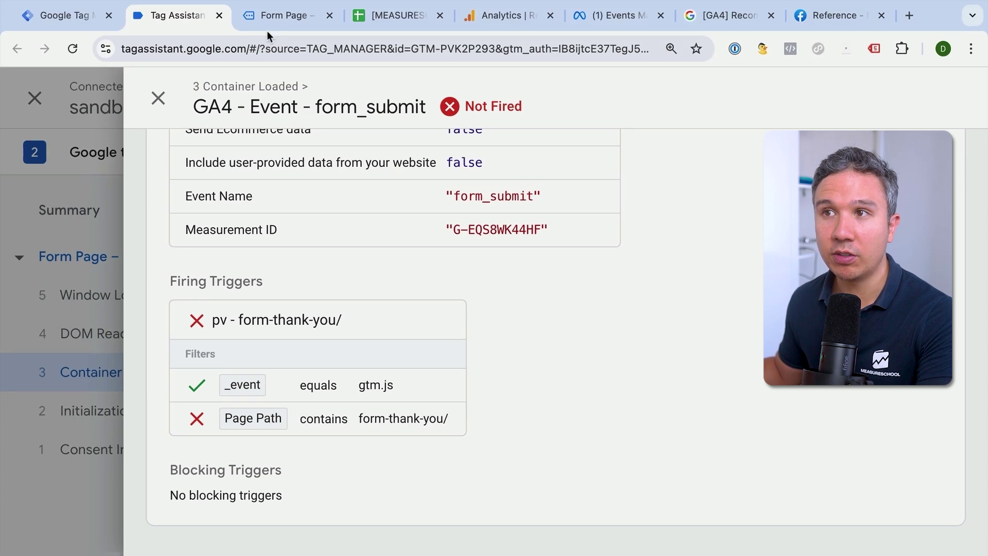
{"action": "left_click", "coordinate": [271, 23]}
Submit the form and verify GA4 - Event - form_submit fired at Container Loaded with correct details
{"action": "scroll", "coordinate": [247, 214], "scroll_direction": "down", "scroll_amount": 3}
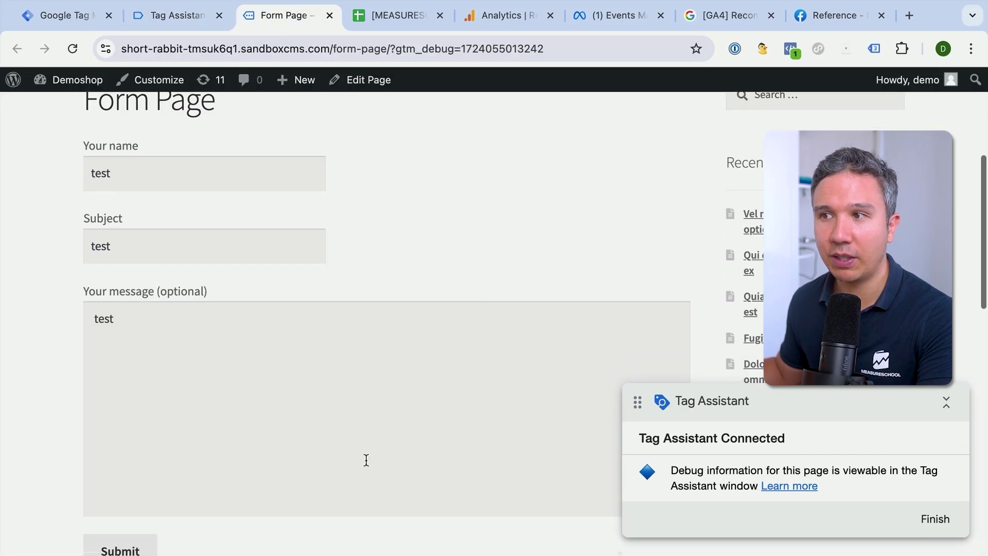
{"action": "left_click", "coordinate": [132, 414]}
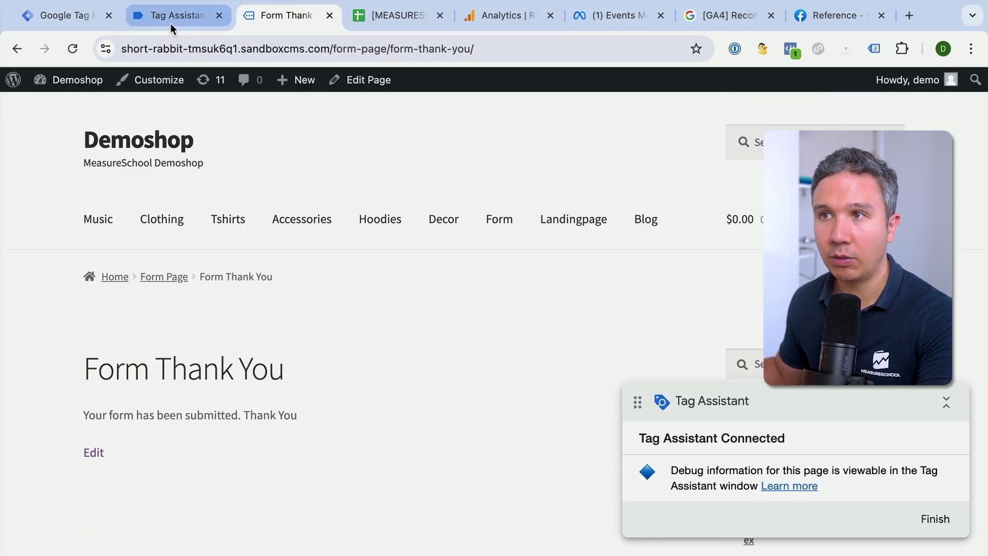
{"action": "left_click", "coordinate": [171, 23]}
{"action": "left_click", "coordinate": [158, 98]}
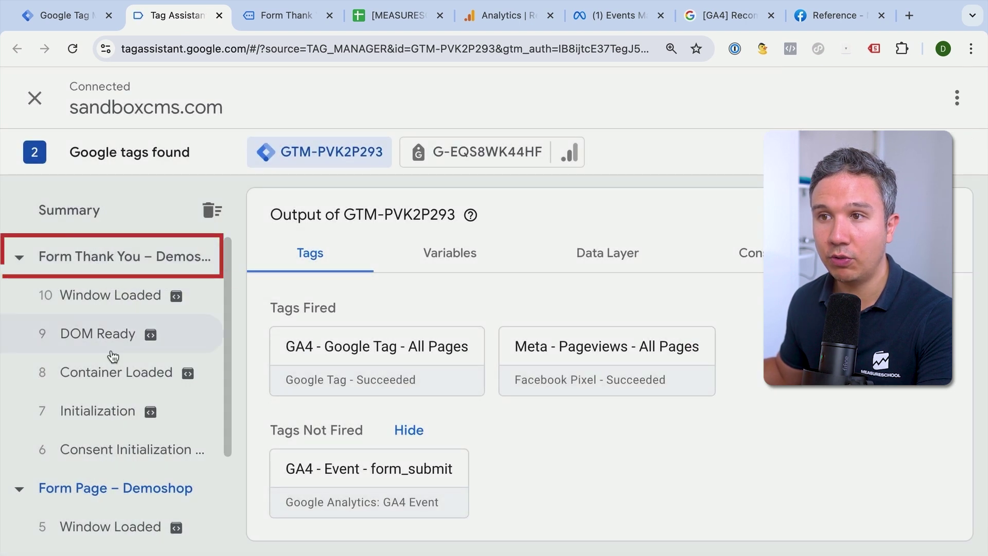
{"action": "left_click", "coordinate": [120, 382]}
{"action": "scroll", "coordinate": [324, 349], "scroll_direction": "down", "scroll_amount": 1}
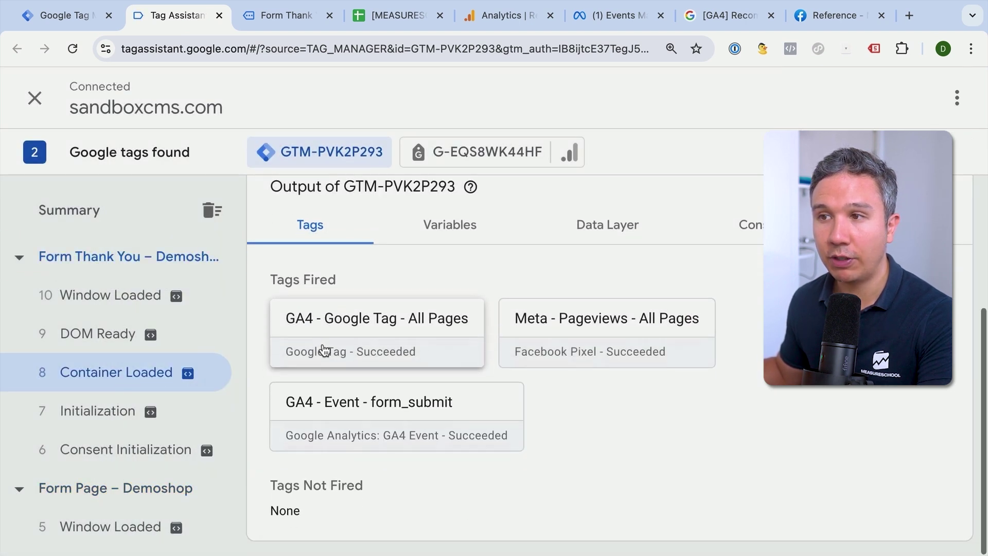
{"action": "left_click", "coordinate": [439, 411]}
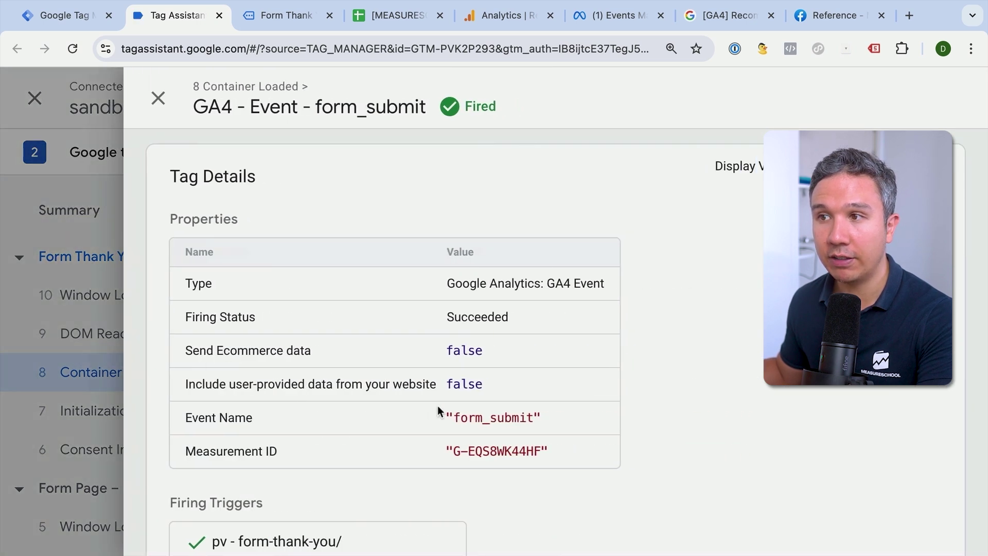
{"action": "scroll", "coordinate": [437, 406], "scroll_direction": "down", "scroll_amount": 4}
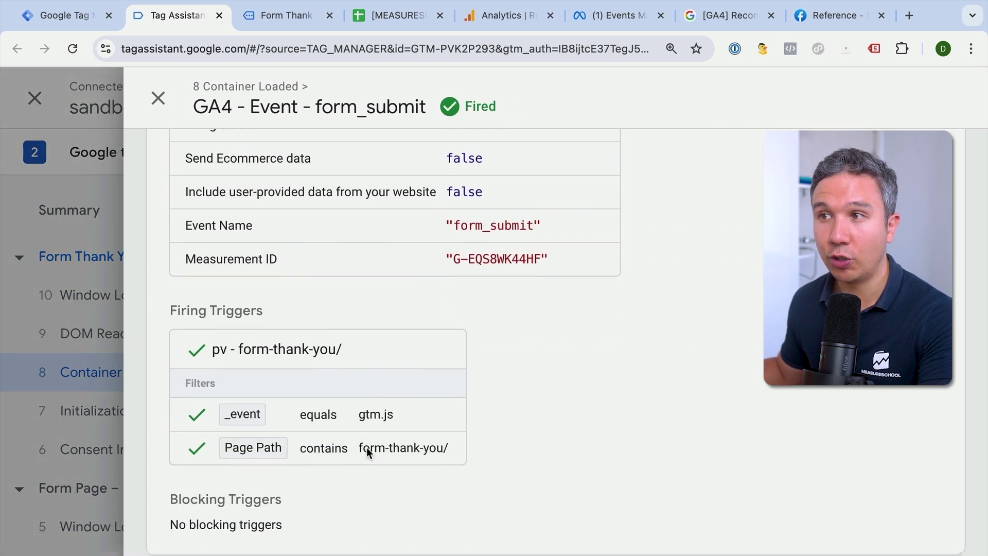
{"action": "scroll", "coordinate": [383, 437], "scroll_direction": "up", "scroll_amount": 1}
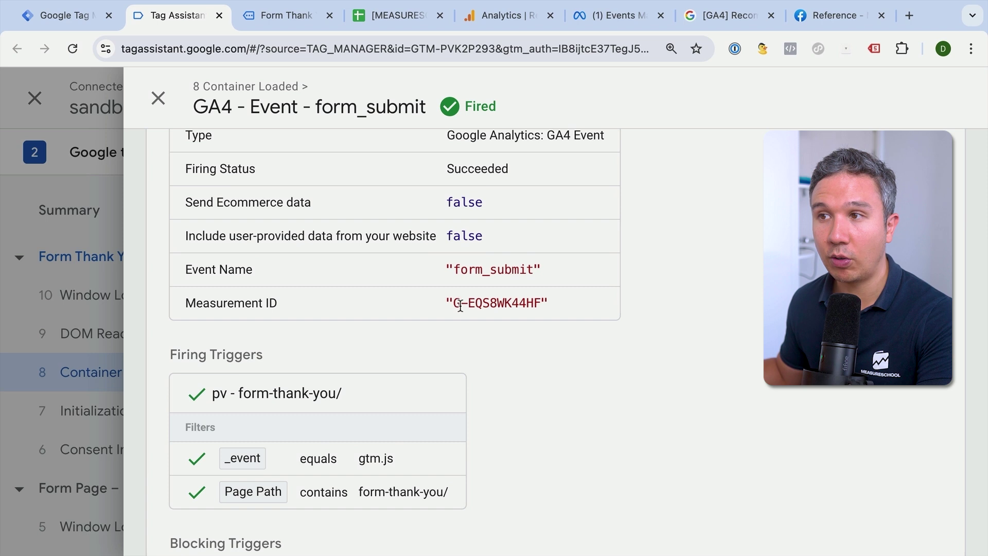
Open DebugView in Analytics Admin and inspect the form_submit event's parameters from the test visit
{"action": "left_click", "coordinate": [503, 18]}
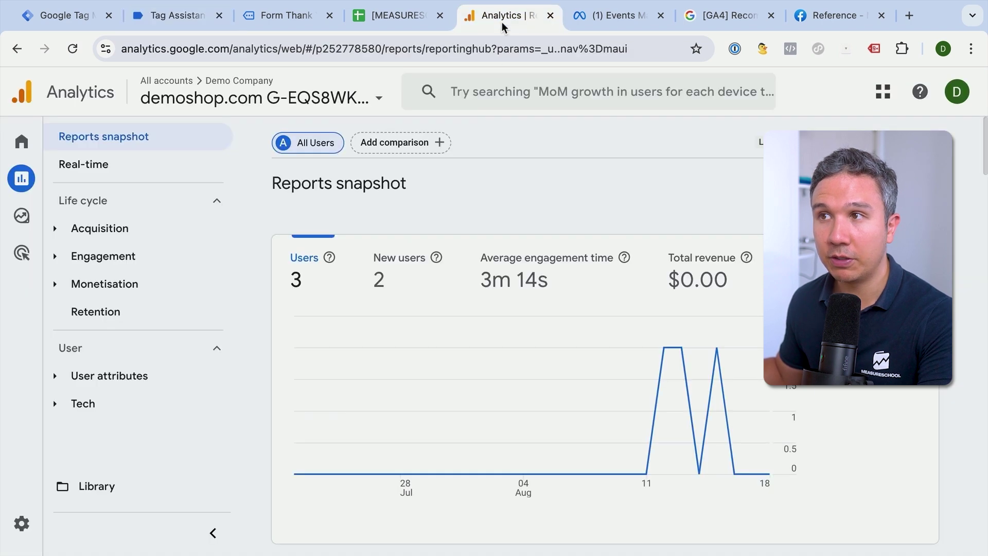
{"action": "left_click", "coordinate": [23, 525]}
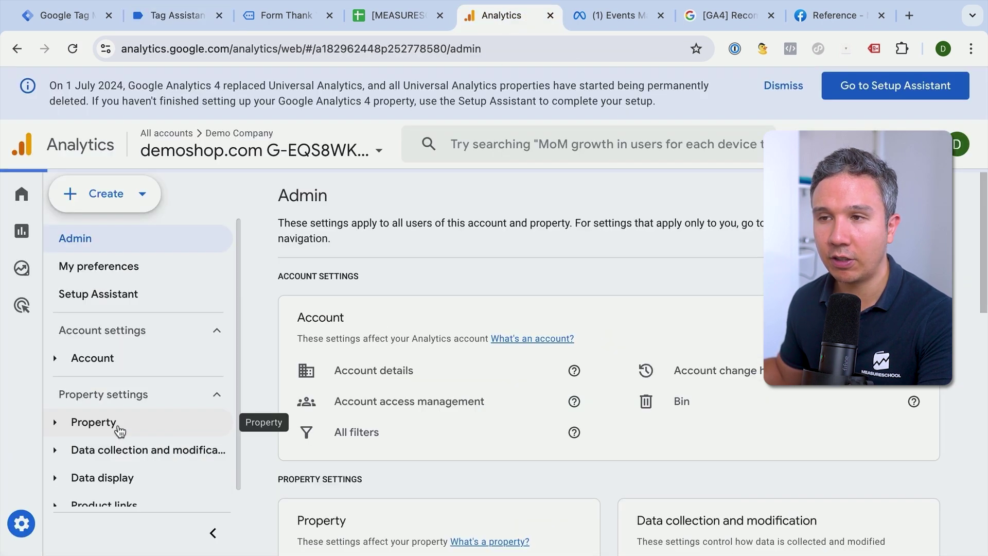
{"action": "left_click", "coordinate": [122, 459]}
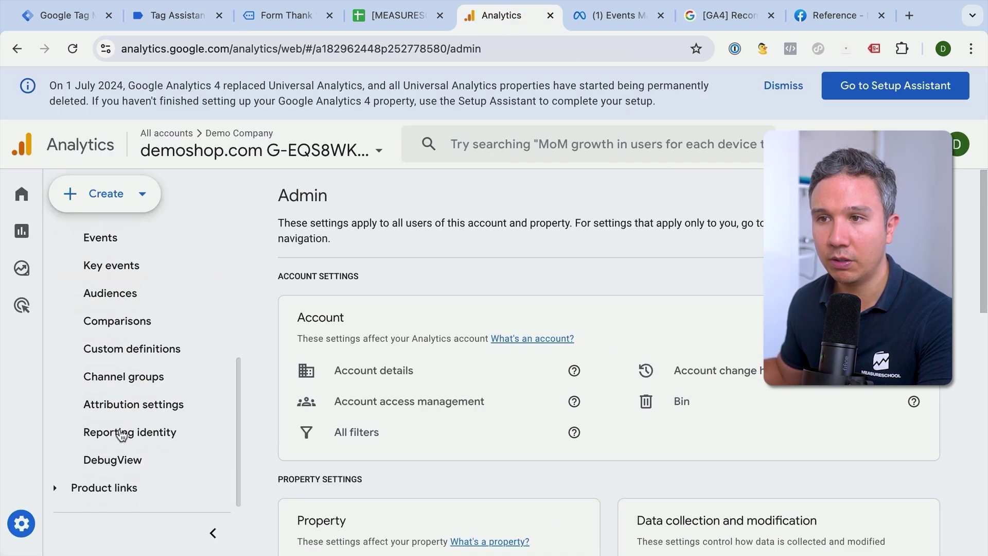
{"action": "left_click", "coordinate": [114, 466]}
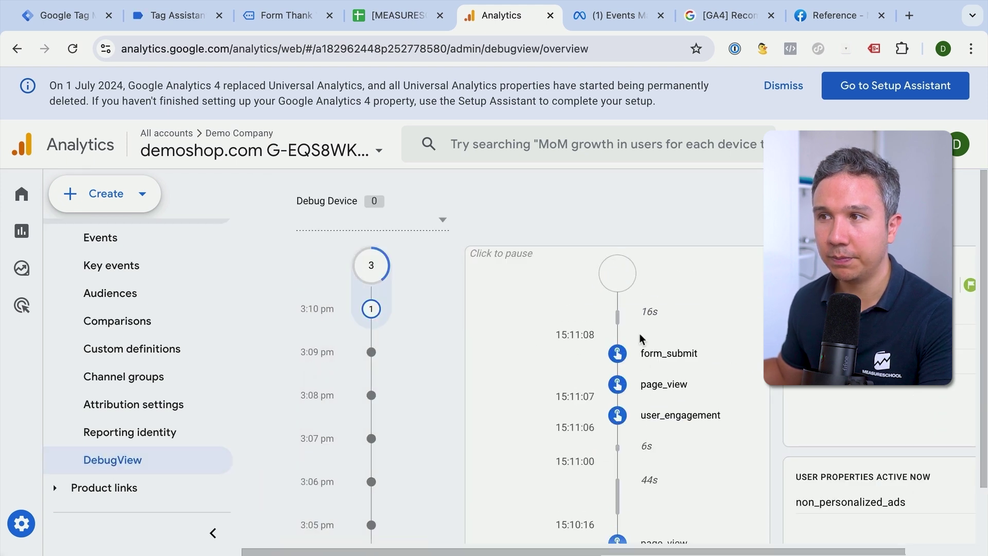
{"action": "left_click", "coordinate": [620, 362]}
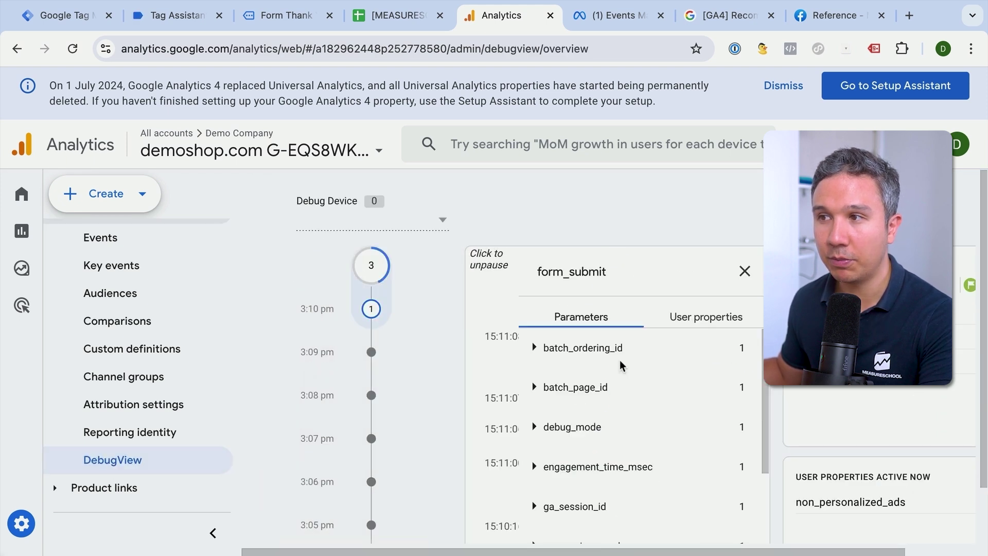
{"action": "left_click", "coordinate": [745, 271]}
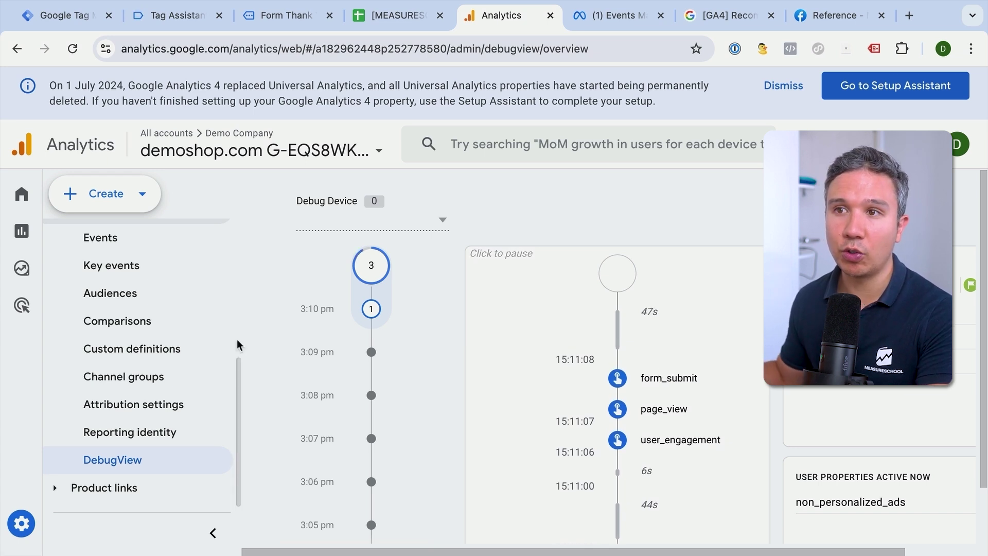
{"action": "left_click", "coordinate": [112, 272]}
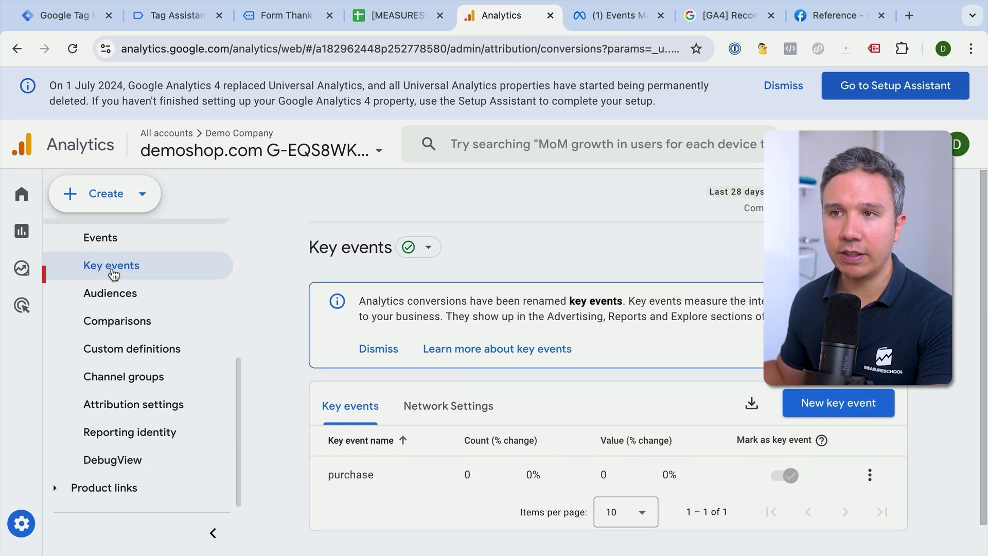
Dismiss the setup notice and start a new key event named form_submit
{"action": "scroll", "coordinate": [298, 293], "scroll_direction": "down", "scroll_amount": 1}
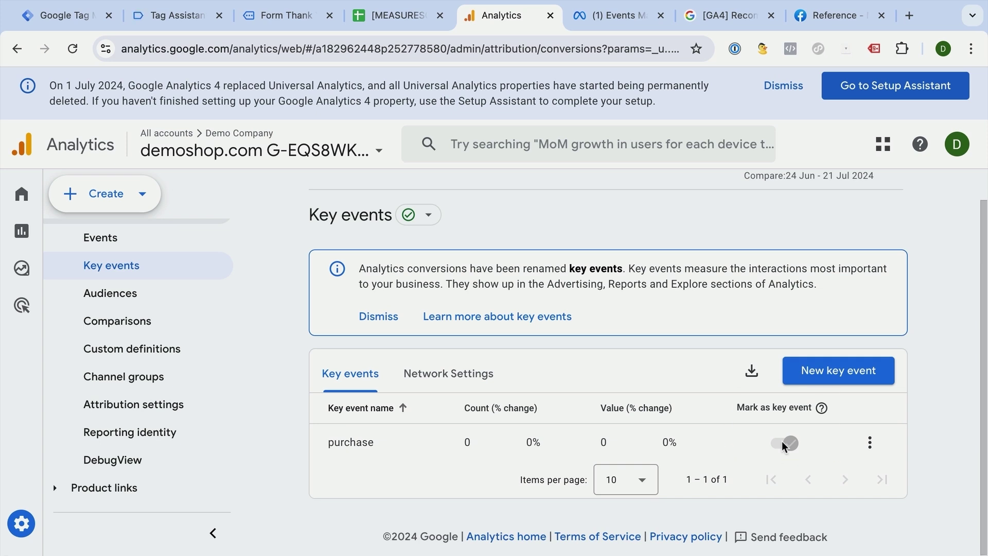
{"action": "left_click", "coordinate": [791, 85]}
{"action": "left_click", "coordinate": [842, 356]}
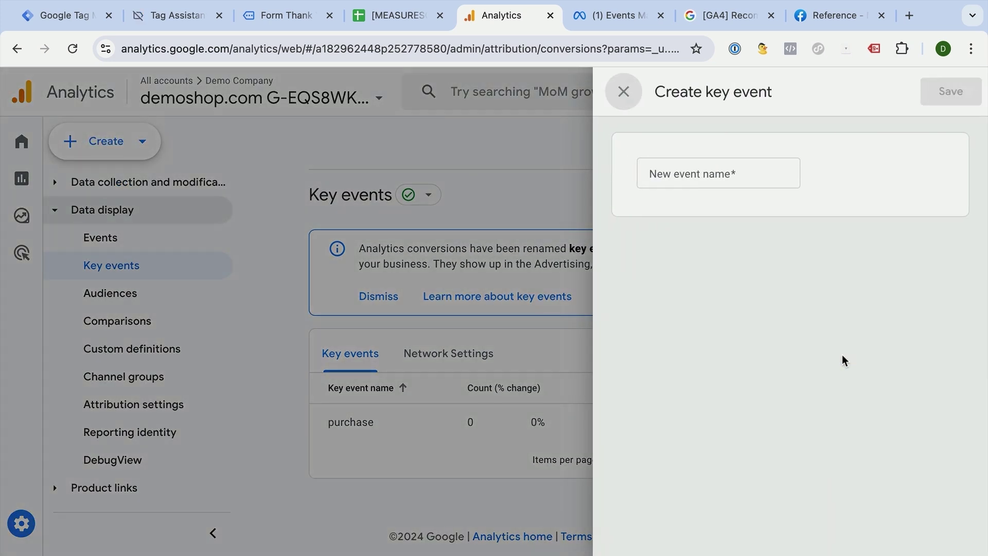
{"action": "left_click", "coordinate": [700, 171]}
{"action": "type", "text": "form_submit"}
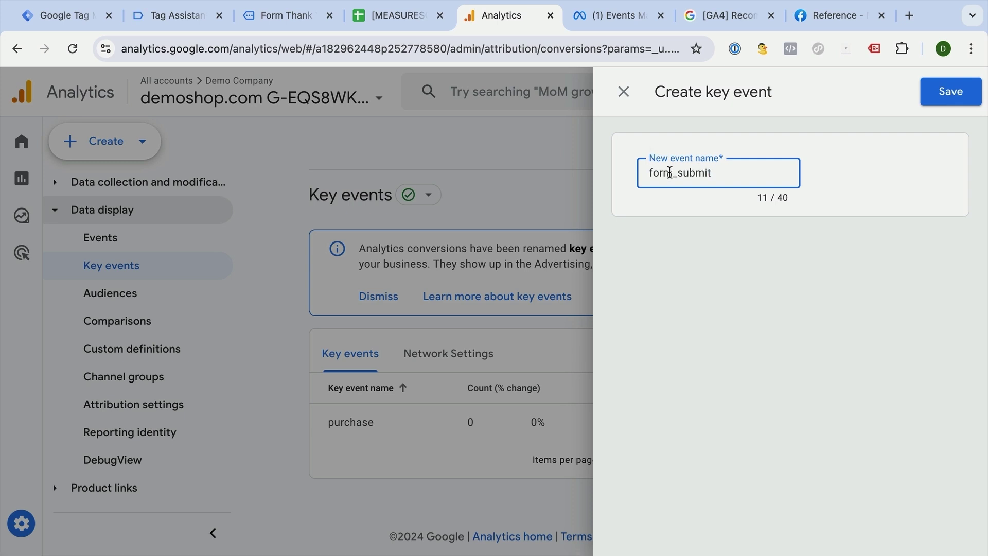
{"action": "left_click", "coordinate": [68, 23]}
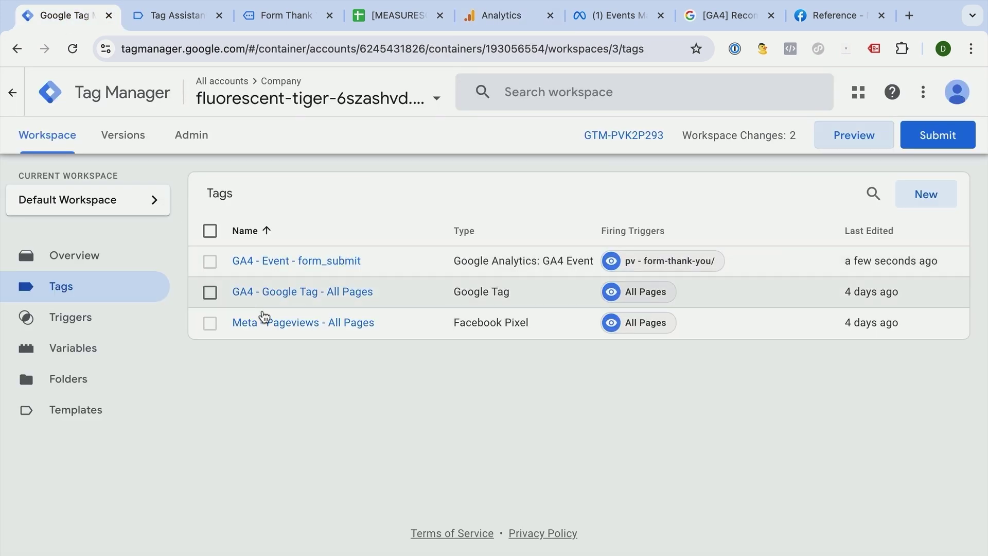
Confirm the GA4 - Event - form_submit tag's event name, then save form_submit as a key event
{"action": "left_click", "coordinate": [302, 262]}
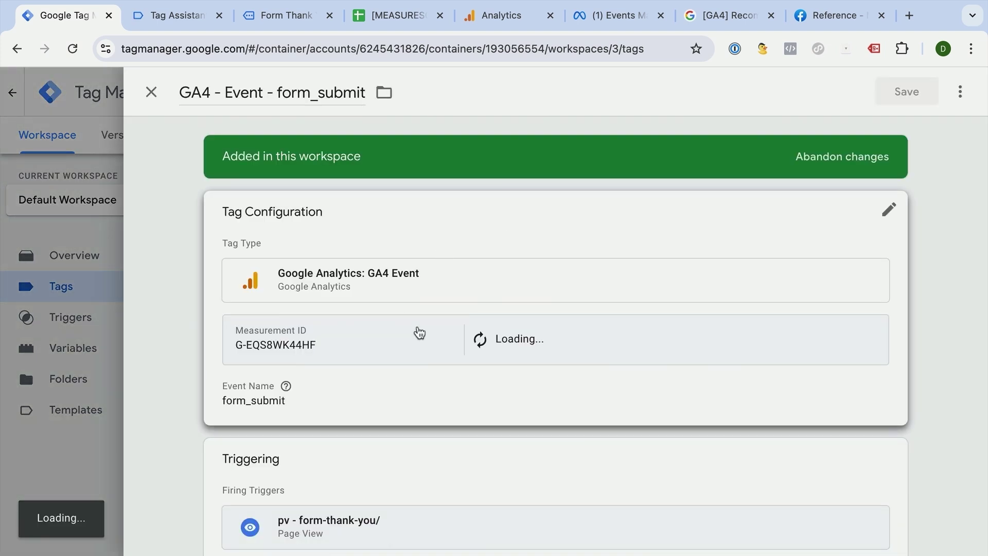
{"action": "left_click_drag", "start_coordinate": [295, 445], "coordinate": [228, 452]}
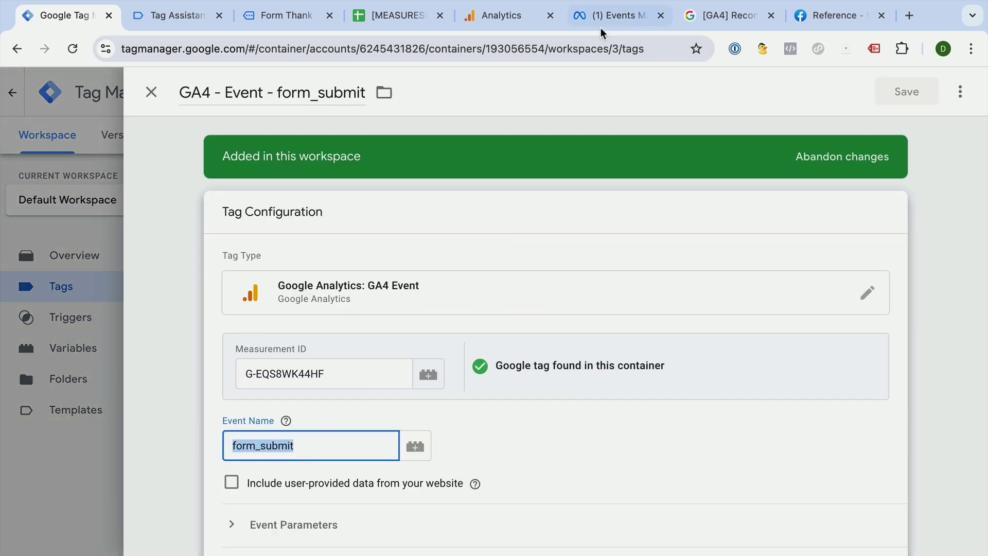
{"action": "left_click", "coordinate": [515, 17]}
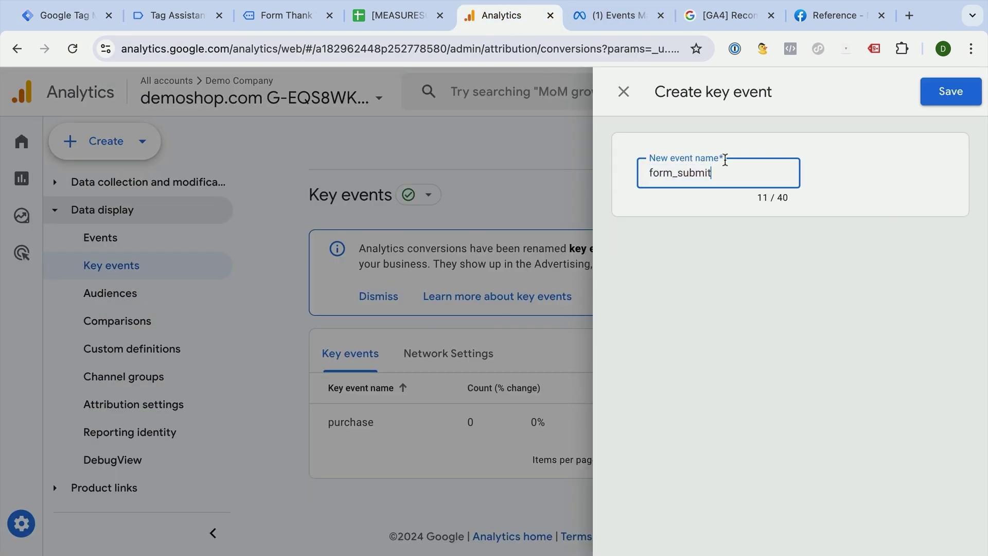
{"action": "left_click", "coordinate": [950, 92]}
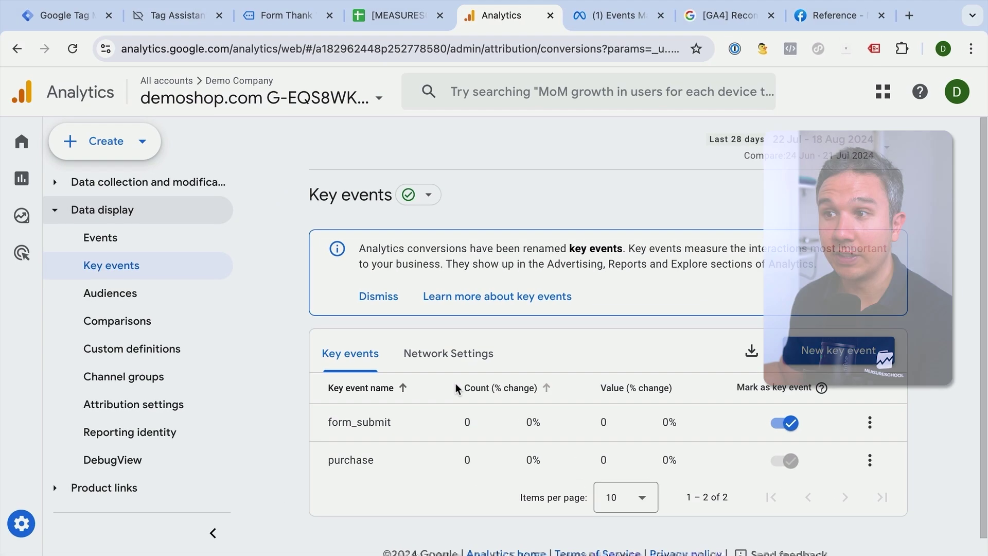
{"action": "left_click", "coordinate": [180, 205]}
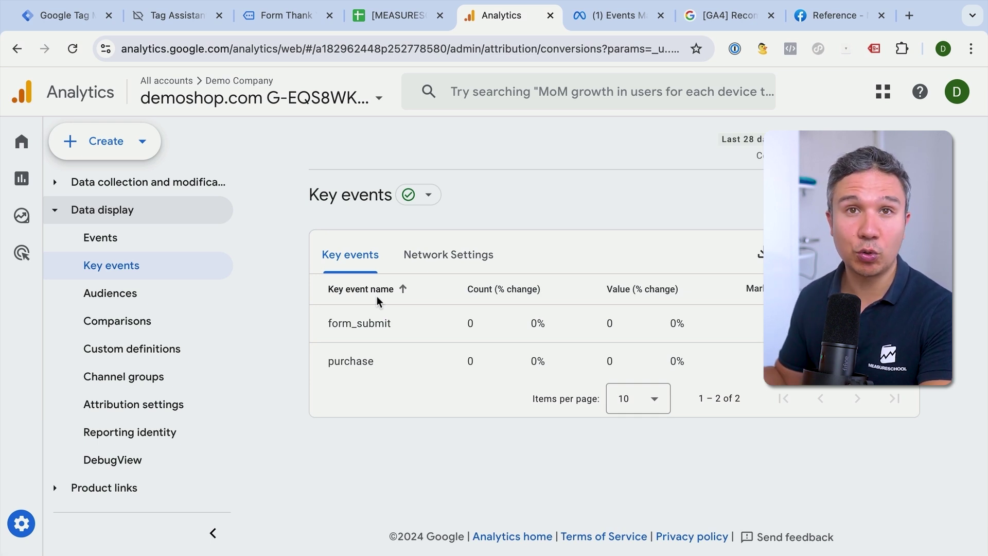
{"action": "left_click", "coordinate": [604, 18]}
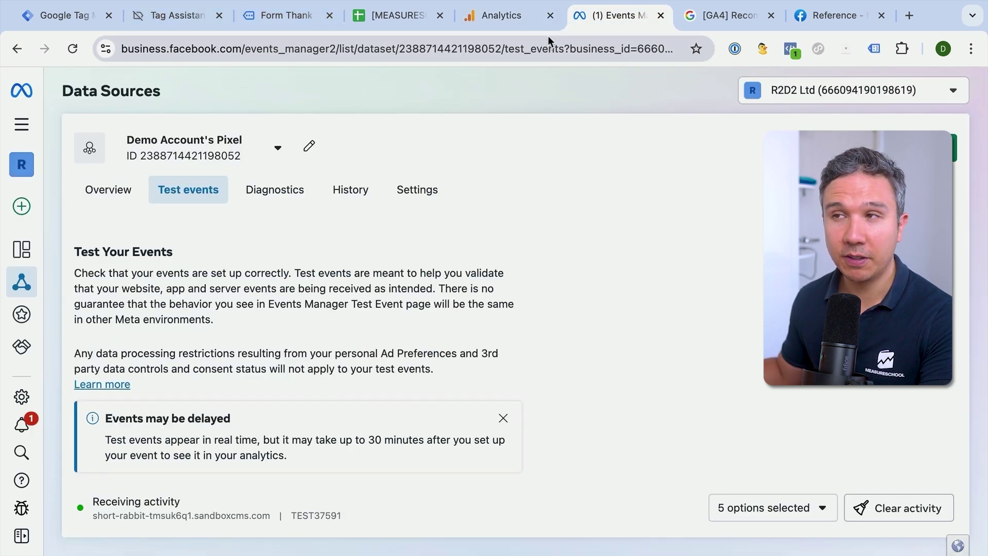
Find the Contact row in the Meta Pixel reference's Standard Events table
{"action": "left_click", "coordinate": [837, 16]}
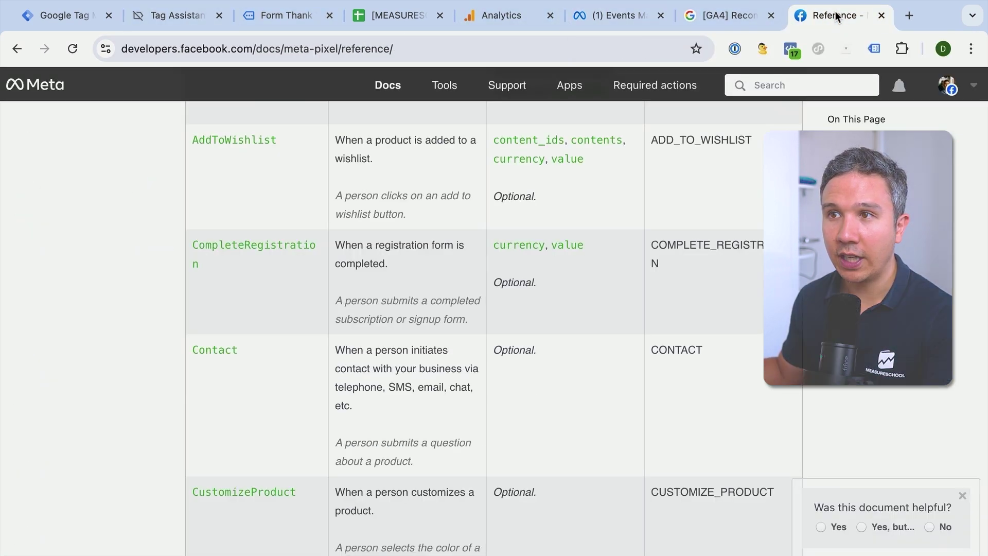
{"action": "scroll", "coordinate": [309, 338], "scroll_direction": "up", "scroll_amount": 10}
{"action": "scroll", "coordinate": [217, 322], "scroll_direction": "down", "scroll_amount": 1}
{"action": "scroll", "coordinate": [218, 322], "scroll_direction": "down", "scroll_amount": 10}
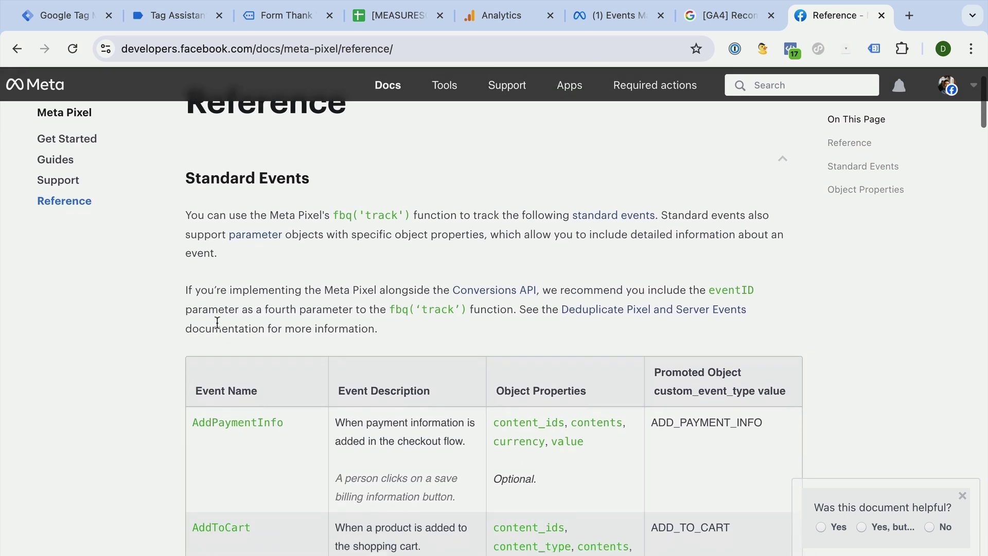
{"action": "scroll", "coordinate": [217, 322], "scroll_direction": "down", "scroll_amount": 4}
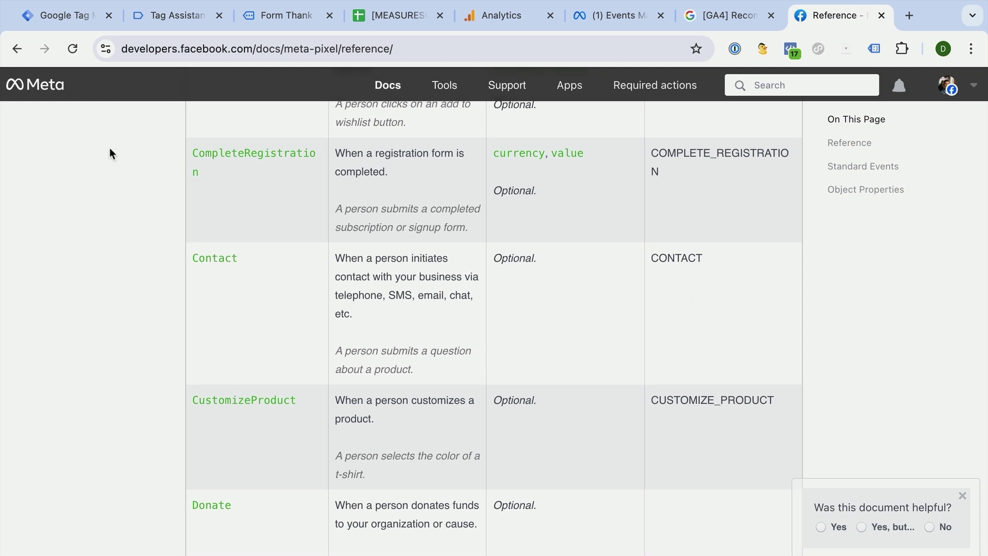
{"action": "left_click", "coordinate": [46, 20]}
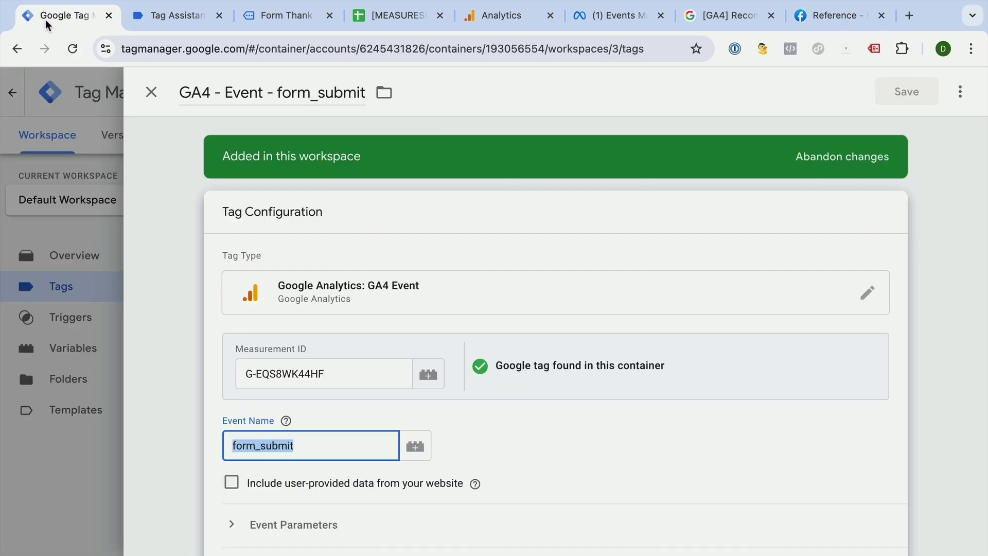
Start a new tag of type Facebook Pixel
{"action": "left_click", "coordinate": [151, 92]}
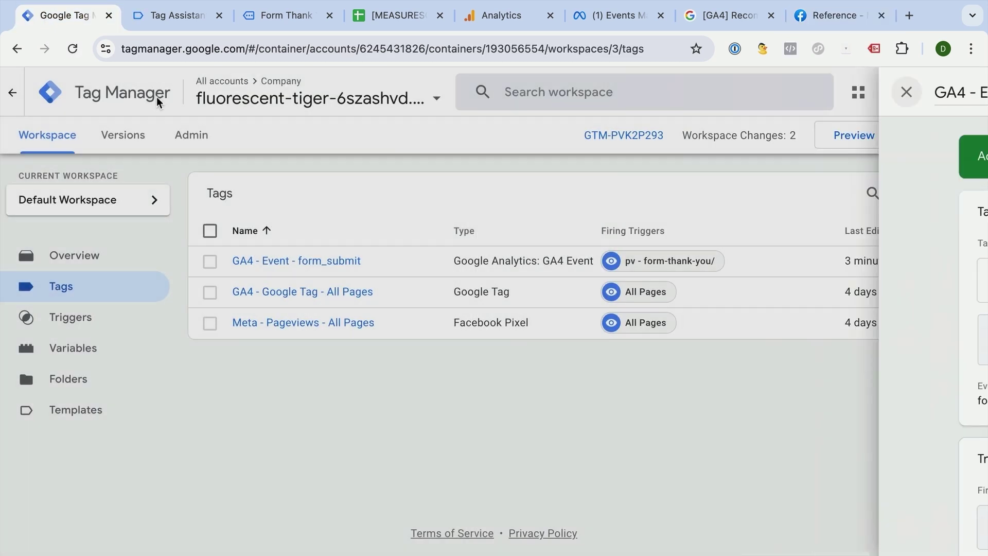
{"action": "left_click", "coordinate": [910, 197]}
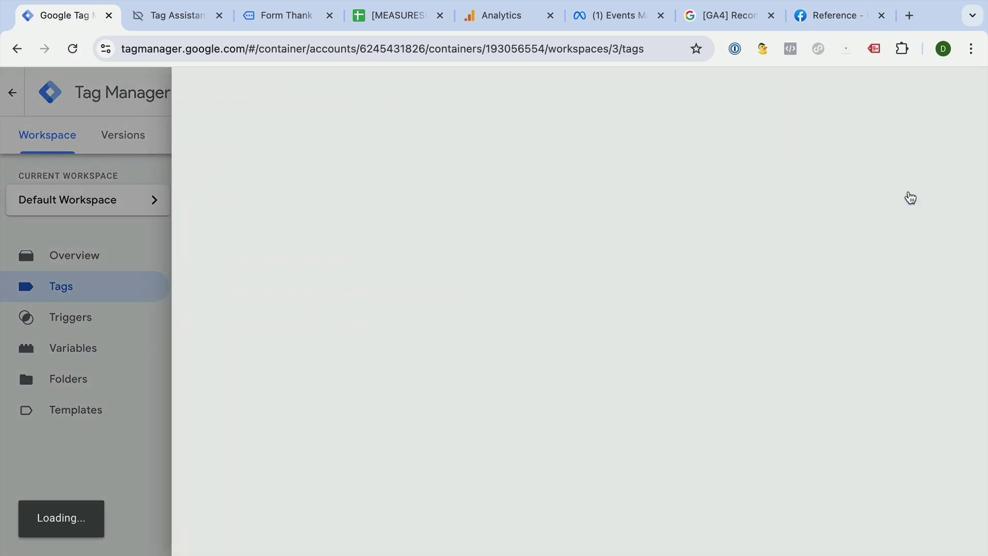
{"action": "left_click", "coordinate": [406, 247]}
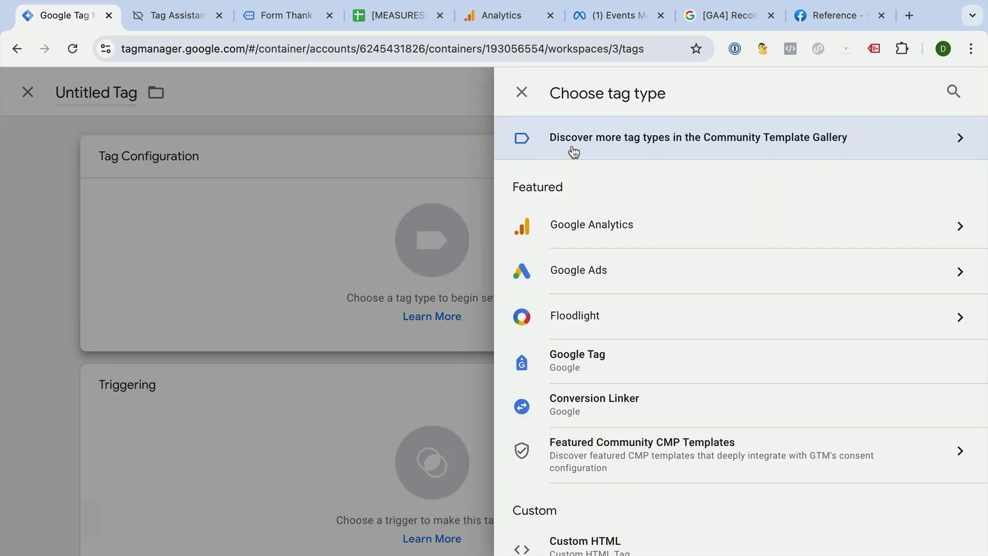
{"action": "scroll", "coordinate": [582, 381], "scroll_direction": "down", "scroll_amount": 5}
{"action": "scroll", "coordinate": [587, 381], "scroll_direction": "down", "scroll_amount": 2}
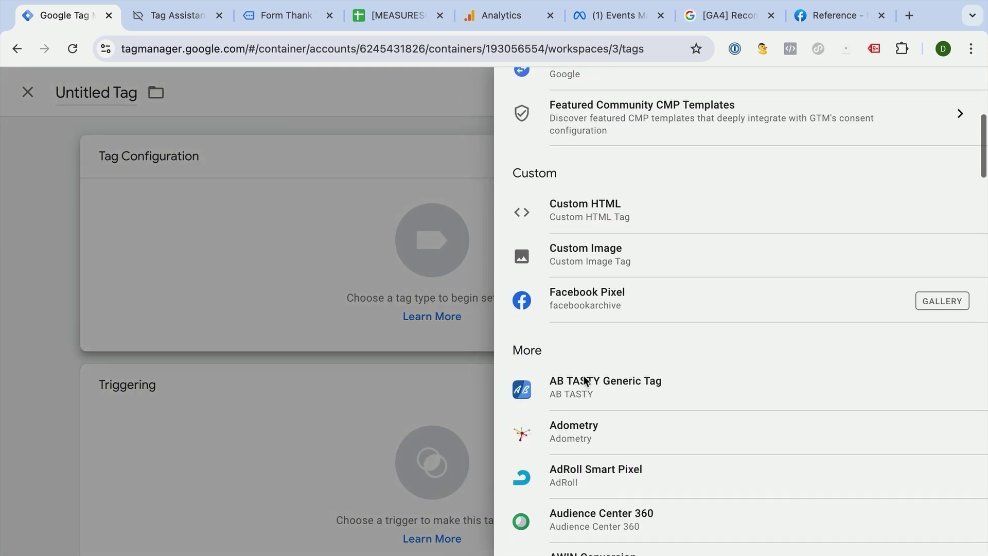
{"action": "left_click", "coordinate": [600, 268]}
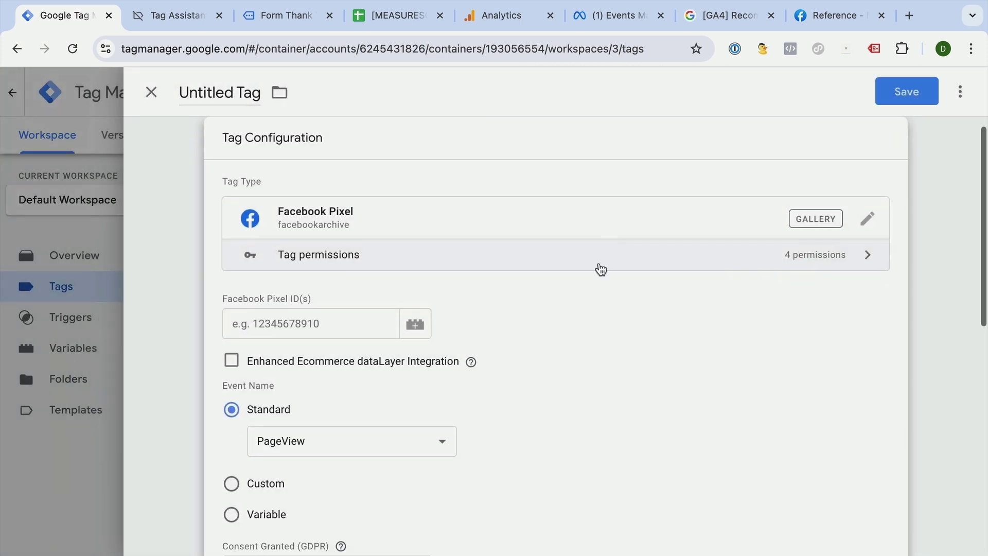
Paste the Meta pixel ID from cell G5 of the tag plan sheet into the tag
{"action": "left_click", "coordinate": [334, 325]}
{"action": "left_click", "coordinate": [380, 23]}
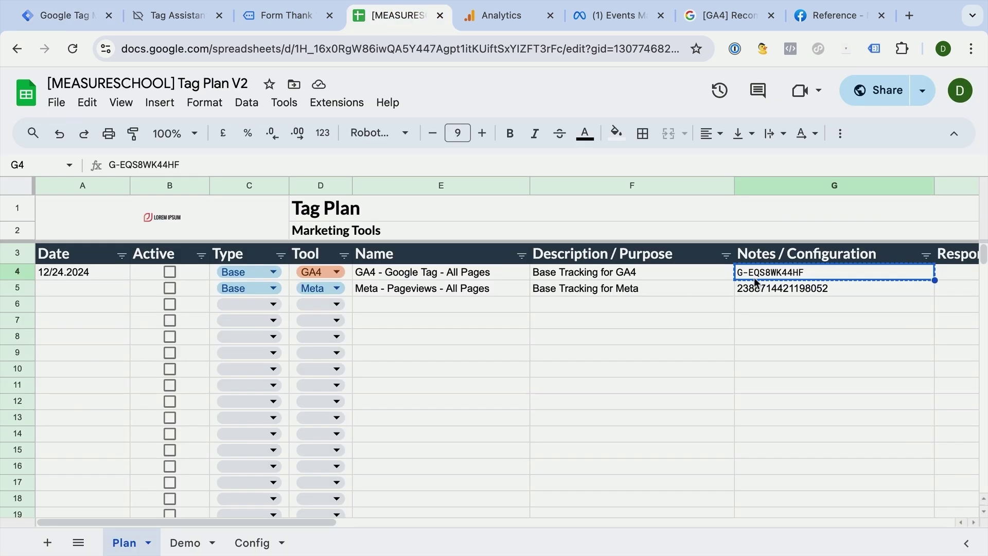
{"action": "left_click", "coordinate": [765, 286]}
{"action": "key", "text": "ctrl+c"}
{"action": "left_click", "coordinate": [73, 25]}
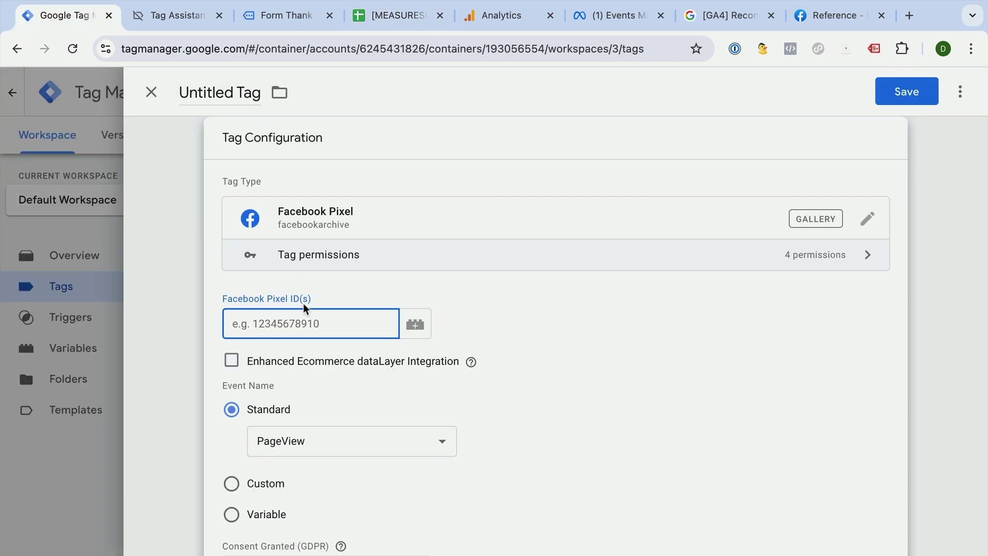
{"action": "key", "text": "ctrl+v"}
Set the standard event to Contact and fire it on the pv - form-thank-you/ trigger
{"action": "scroll", "coordinate": [360, 334], "scroll_direction": "down", "scroll_amount": 3}
{"action": "left_click", "coordinate": [319, 266]}
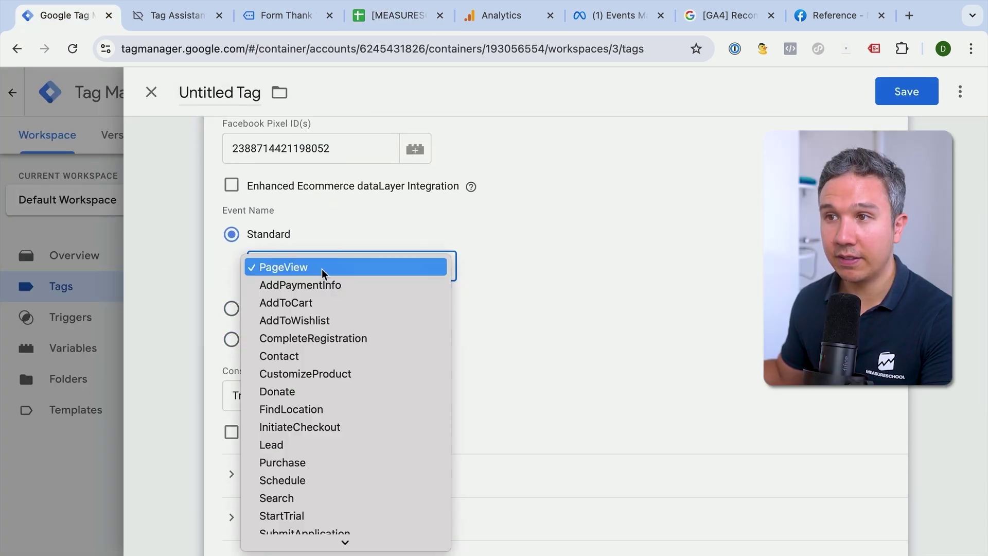
{"action": "left_click", "coordinate": [318, 357]}
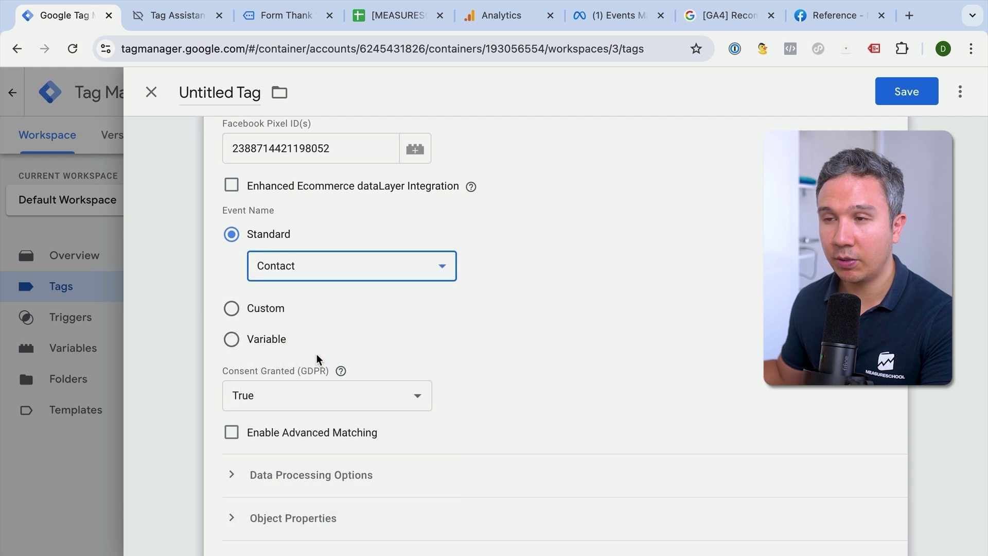
{"action": "scroll", "coordinate": [484, 389], "scroll_direction": "down", "scroll_amount": 6}
{"action": "left_click", "coordinate": [412, 430]}
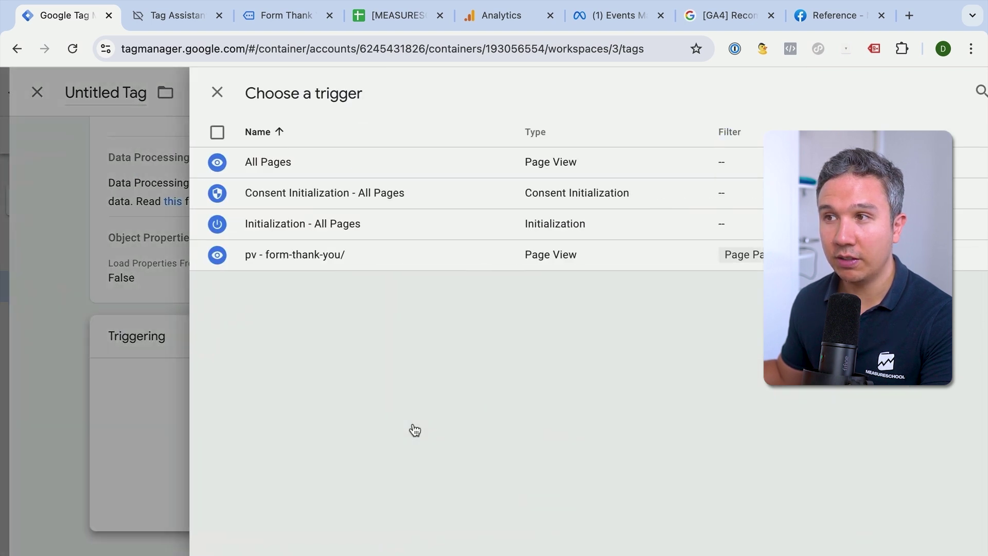
{"action": "left_click", "coordinate": [284, 255]}
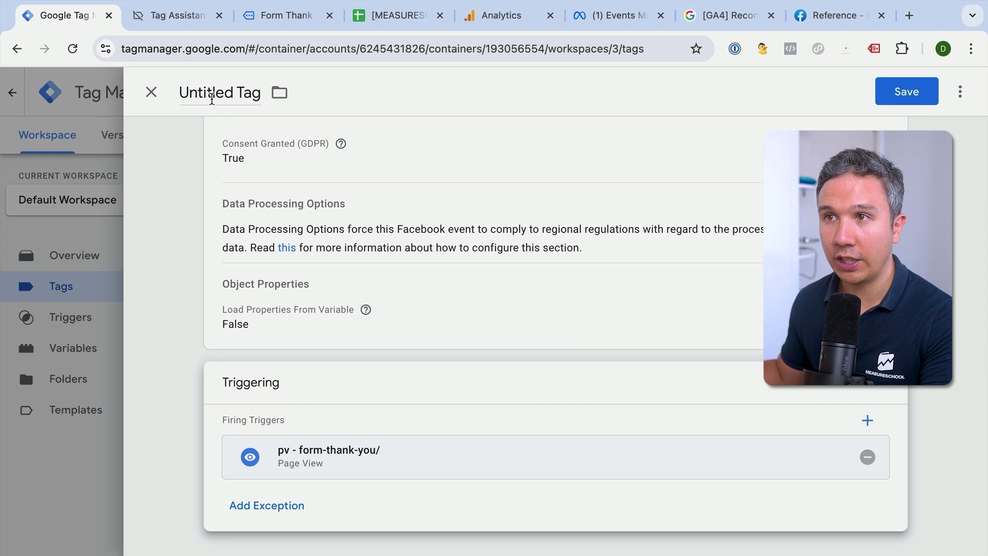
Name the tag 'Meta - Event - Contact' and save it
{"action": "left_click", "coordinate": [212, 93]}
{"action": "type", "text": "Meta - Event - Contact"}
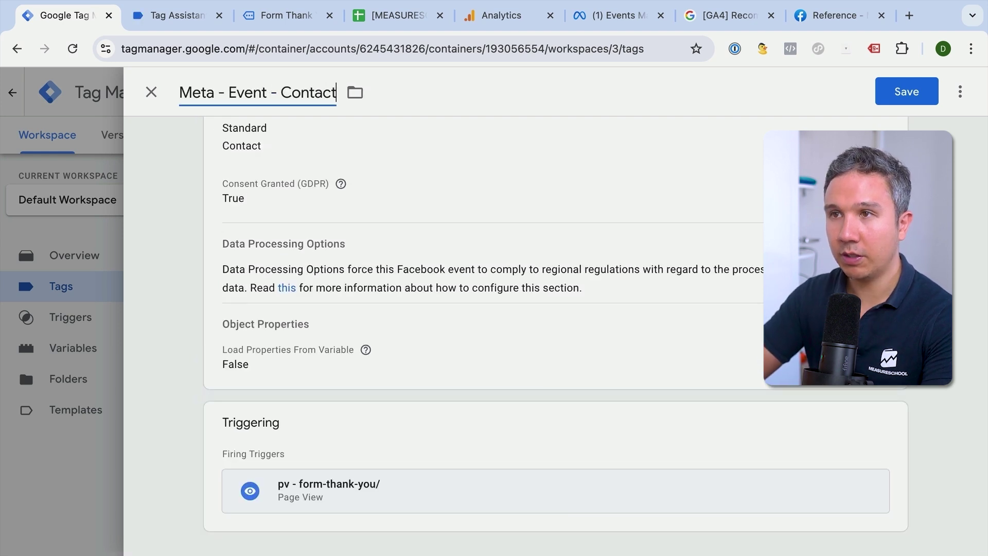
{"action": "left_click", "coordinate": [900, 102]}
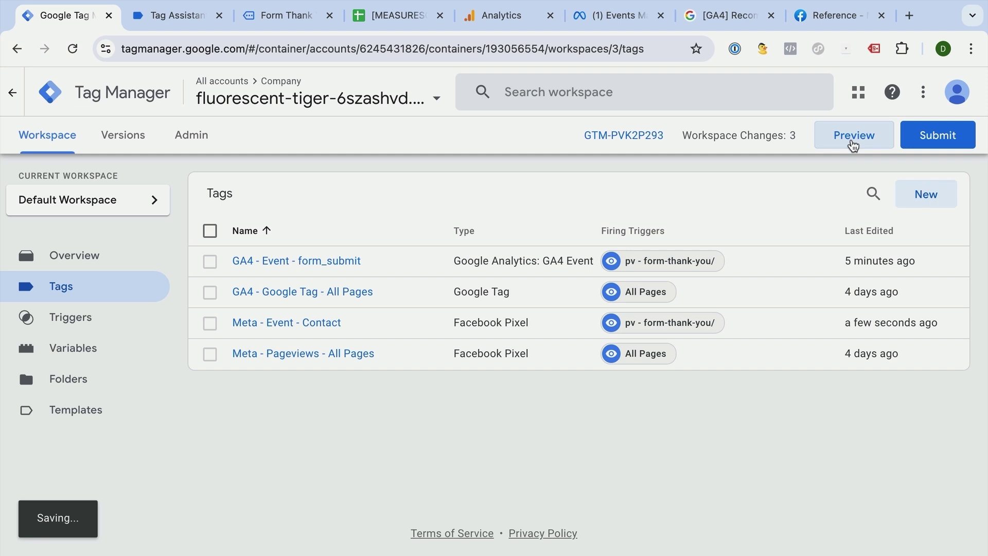
{"action": "left_click", "coordinate": [853, 141]}
Fill every field of the Demoshop form with 'test' and submit it in debug mode
{"action": "left_click", "coordinate": [514, 444]}
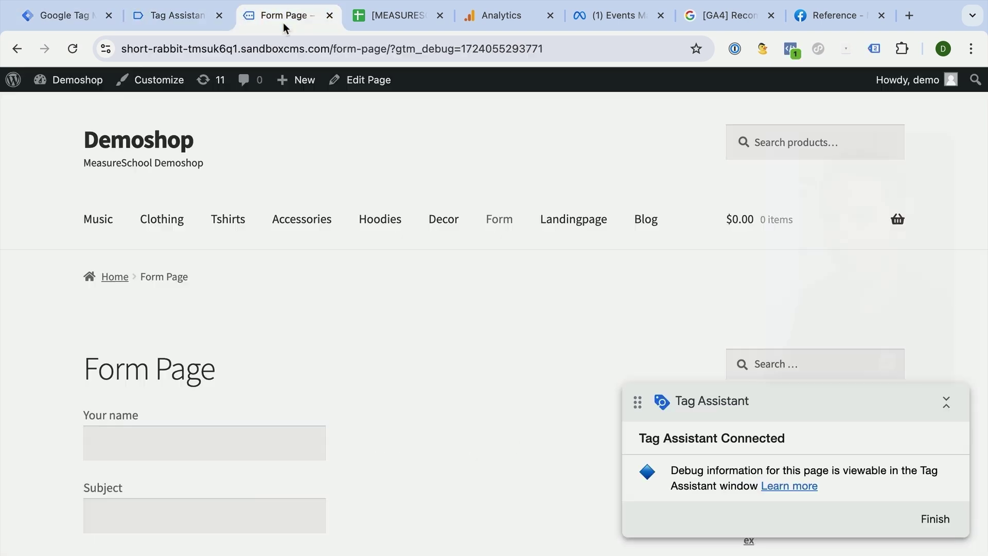
{"action": "left_click", "coordinate": [190, 448]}
{"action": "type", "text": "test"}
{"action": "key", "text": "Tab"}
{"action": "type", "text": "test"}
{"action": "key", "text": "Tab"}
{"action": "type", "text": "test"}
{"action": "scroll", "coordinate": [131, 463], "scroll_direction": "down", "scroll_amount": 4}
{"action": "left_click", "coordinate": [131, 463]}
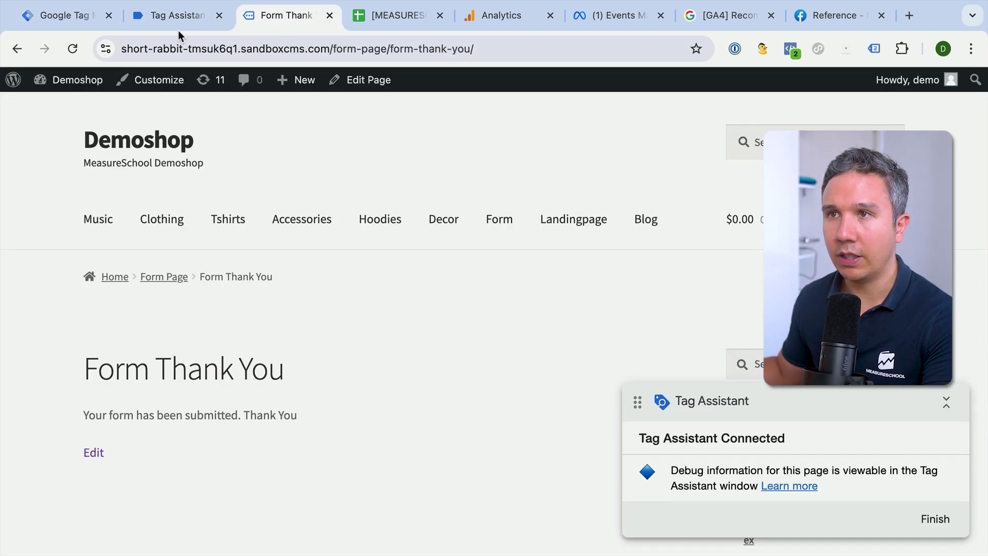
Review the Tags Fired list in Tag Assistant
{"action": "left_click", "coordinate": [178, 15]}
{"action": "left_click", "coordinate": [117, 383]}
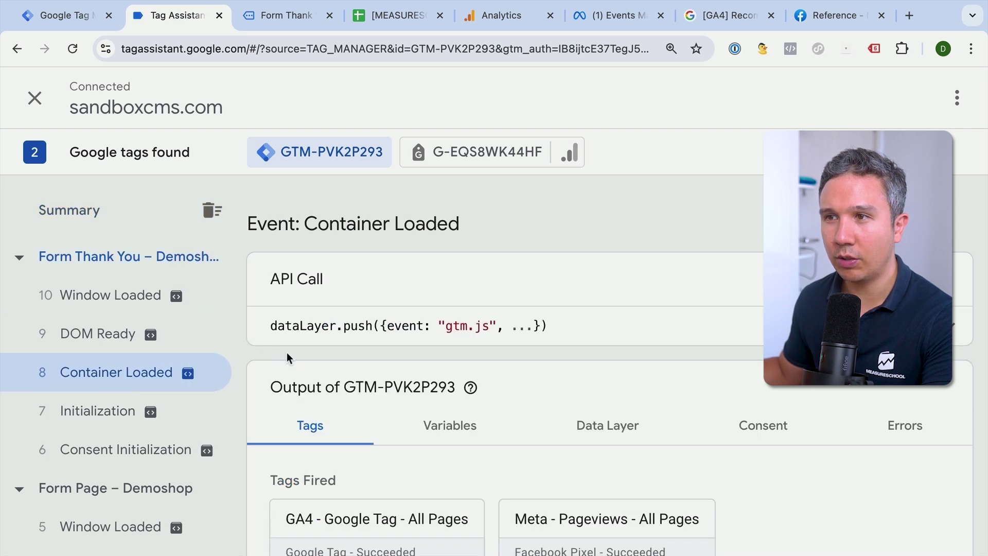
{"action": "scroll", "coordinate": [291, 420], "scroll_direction": "down", "scroll_amount": 4}
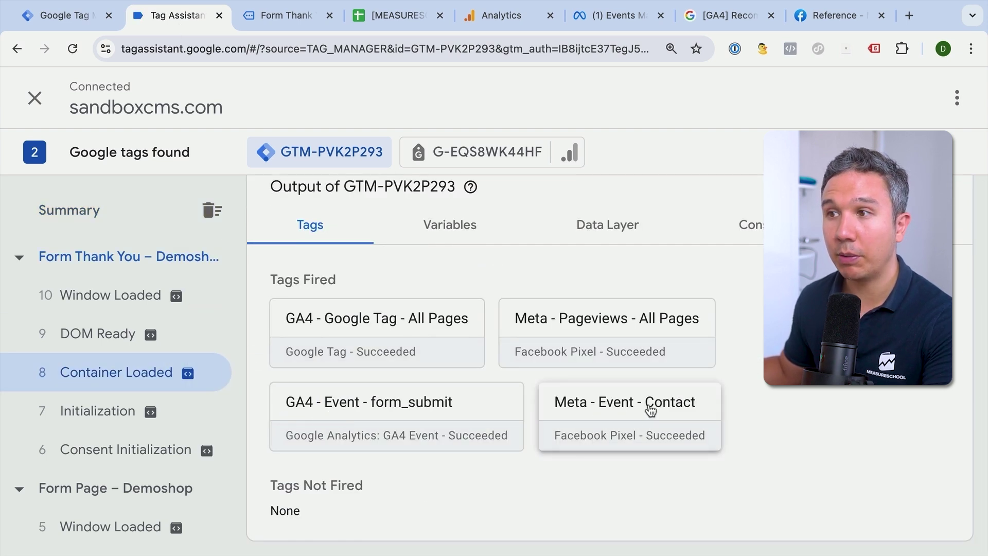
Check in Meta Pixel Helper that the Contact event fired on the thank-you page
{"action": "left_click", "coordinate": [288, 16]}
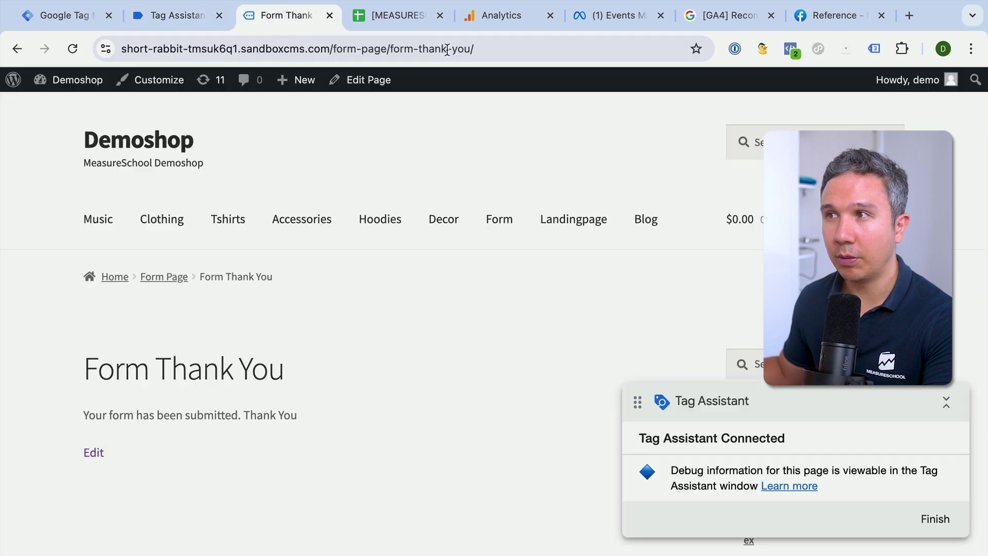
{"action": "left_click", "coordinate": [790, 49]}
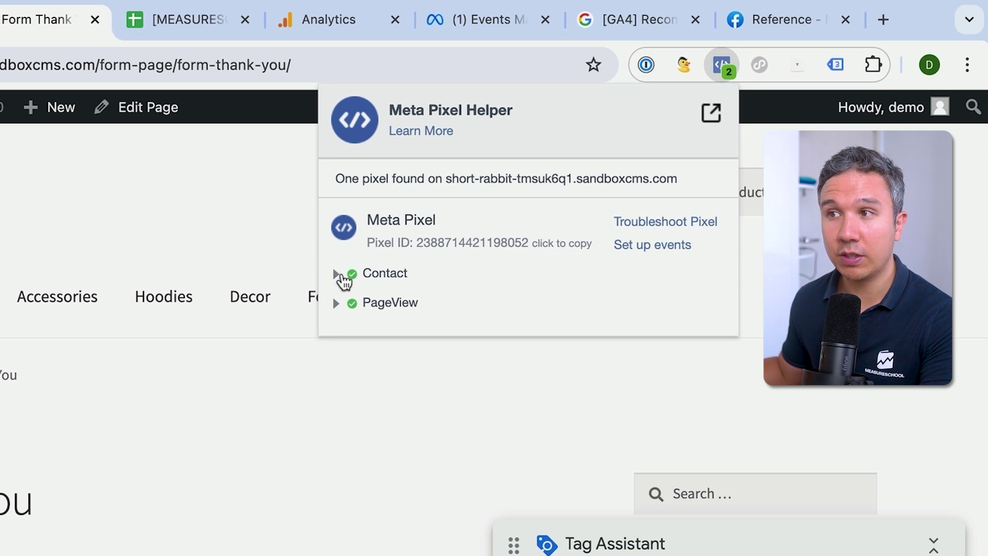
{"action": "left_click", "coordinate": [337, 274]}
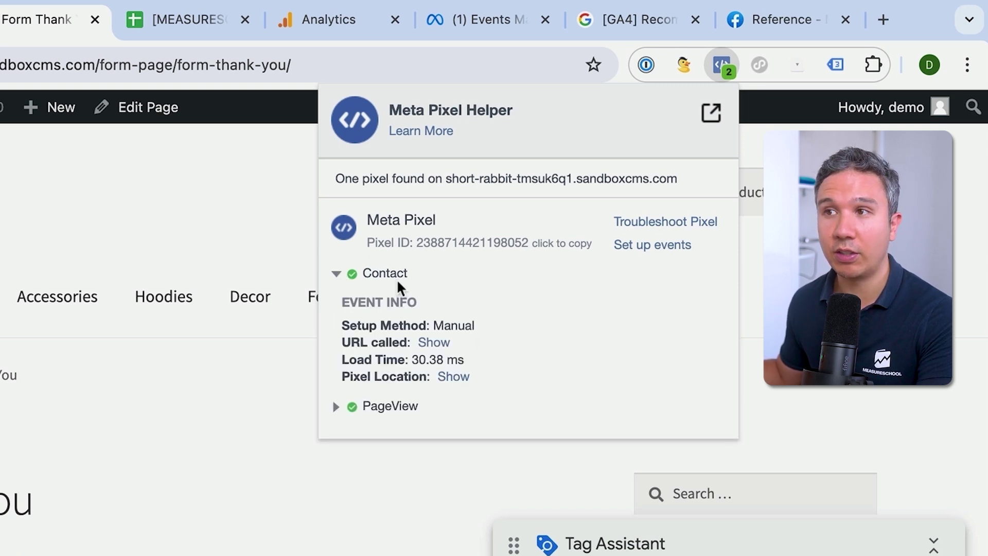
{"action": "left_click", "coordinate": [230, 221]}
{"action": "left_click", "coordinate": [481, 20]}
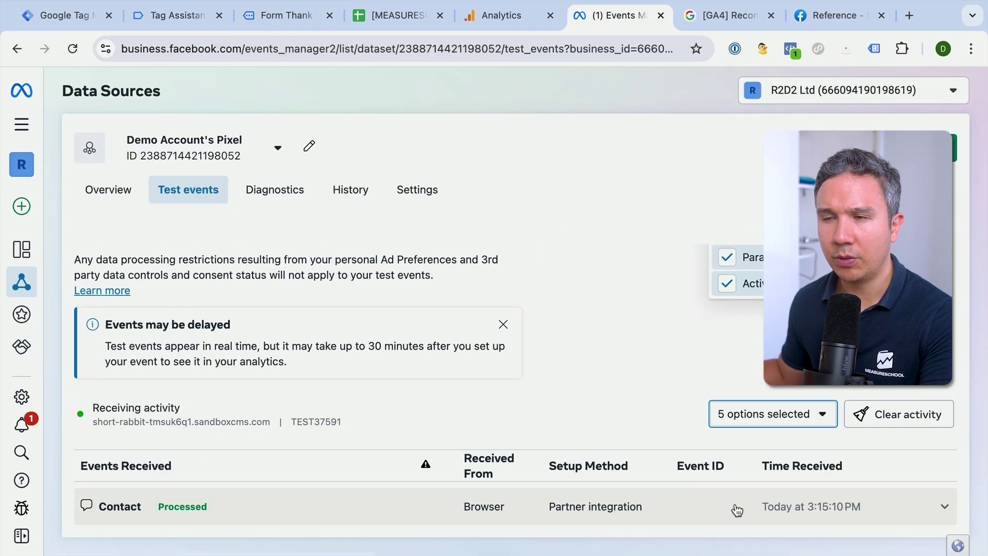
Review the processed browser Contact event in Events Received on Meta's Test events page
{"action": "left_click", "coordinate": [740, 508]}
{"action": "scroll", "coordinate": [532, 450], "scroll_direction": "down", "scroll_amount": 5}
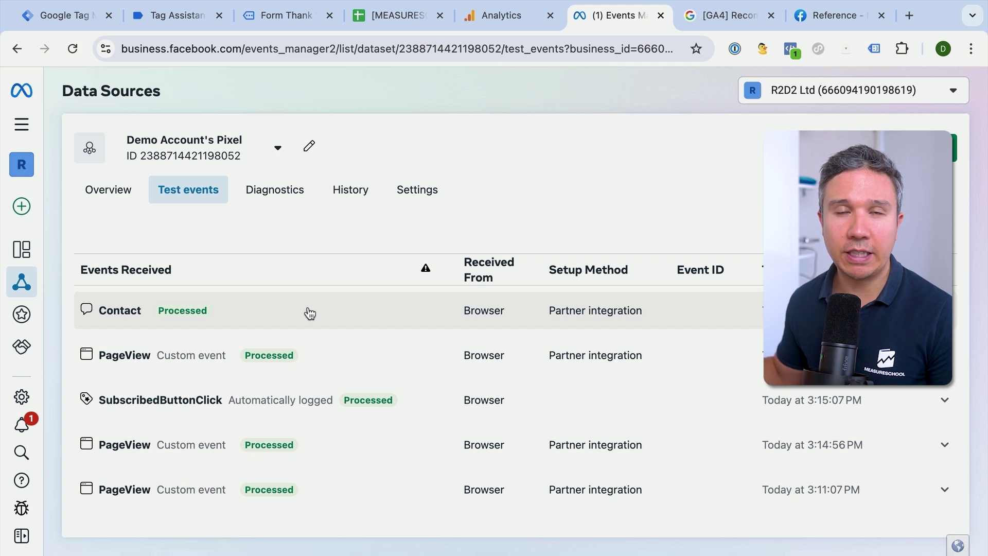
{"action": "scroll", "coordinate": [309, 312], "scroll_direction": "up", "scroll_amount": 1}
{"action": "scroll", "coordinate": [309, 313], "scroll_direction": "up", "scroll_amount": 5}
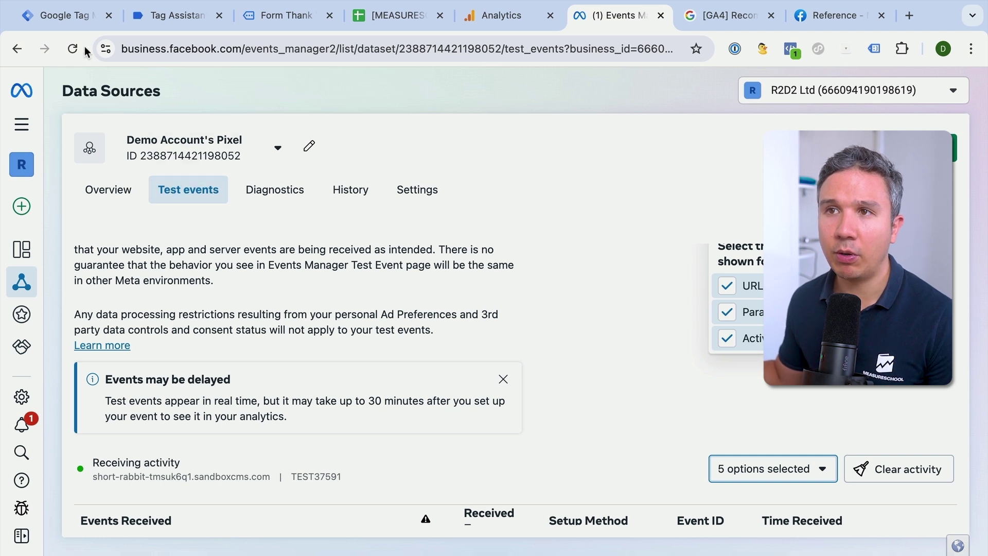
{"action": "left_click", "coordinate": [79, 24]}
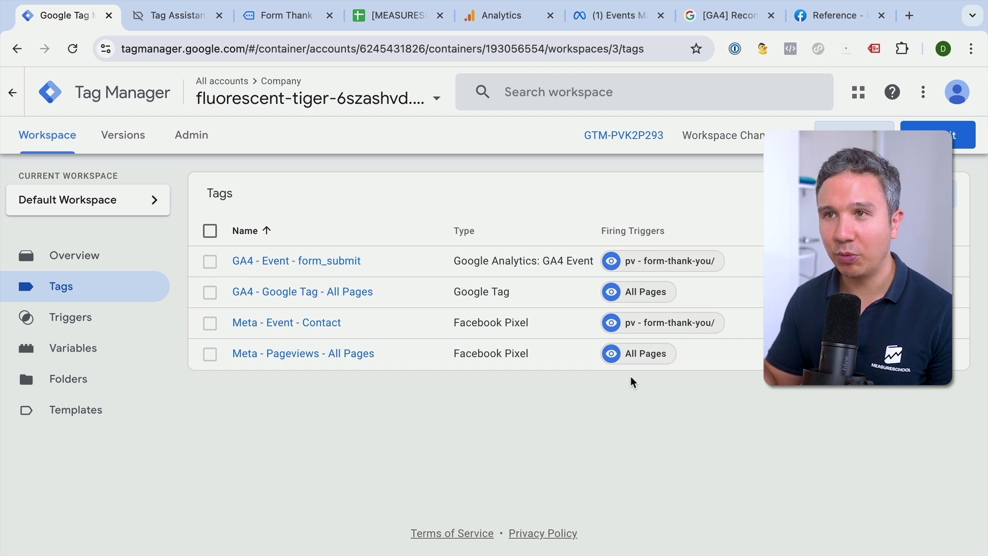
{"action": "left_click", "coordinate": [267, 18]}
Publish the workspace as Version 3 named 'addded GA4 and Meta Conversion Tracking for form submits'
{"action": "left_click", "coordinate": [66, 23]}
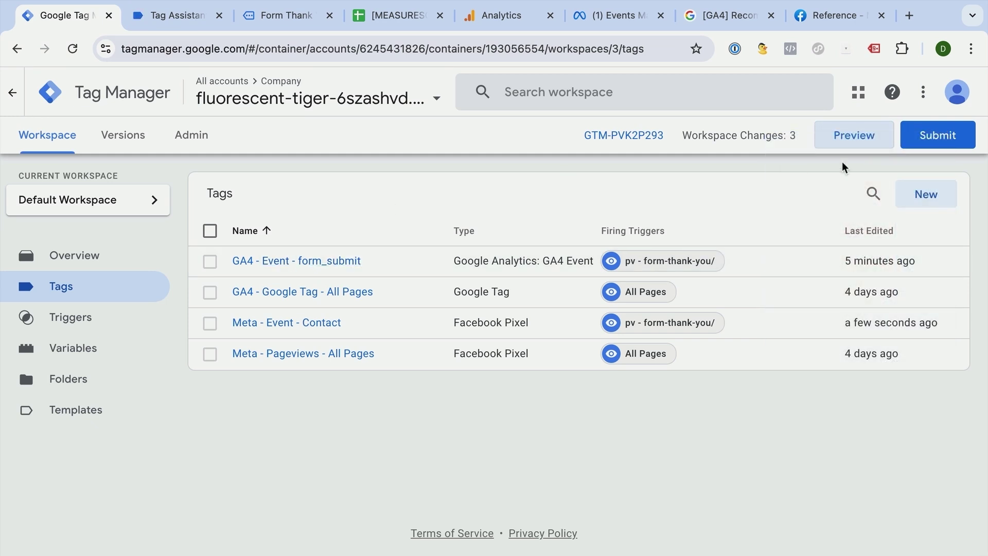
{"action": "left_click", "coordinate": [937, 135]}
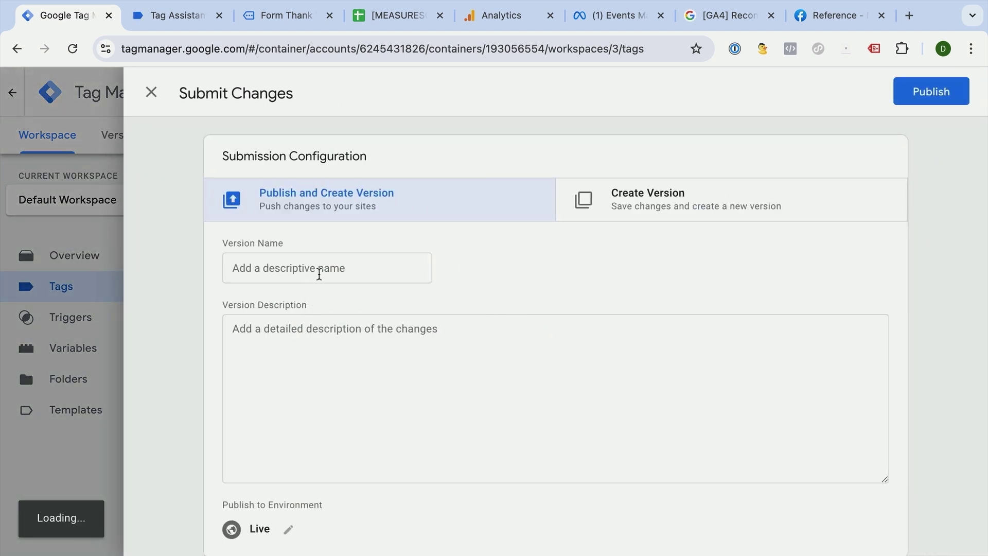
{"action": "left_click", "coordinate": [319, 274]}
{"action": "type", "text": "addded GA4 and Meta "}
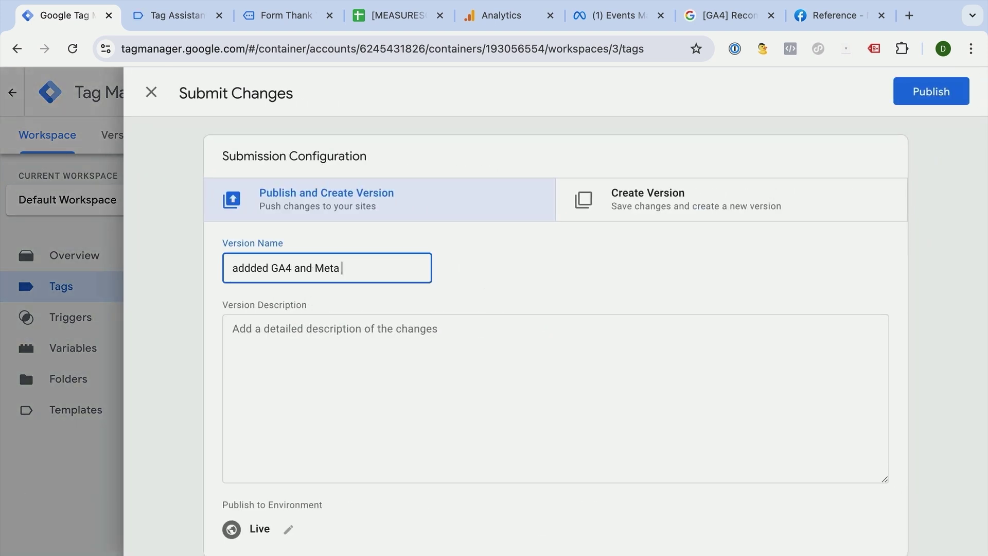
{"action": "type", "text": "Conversion Tracking for form submits"}
{"action": "left_click", "coordinate": [917, 97]}
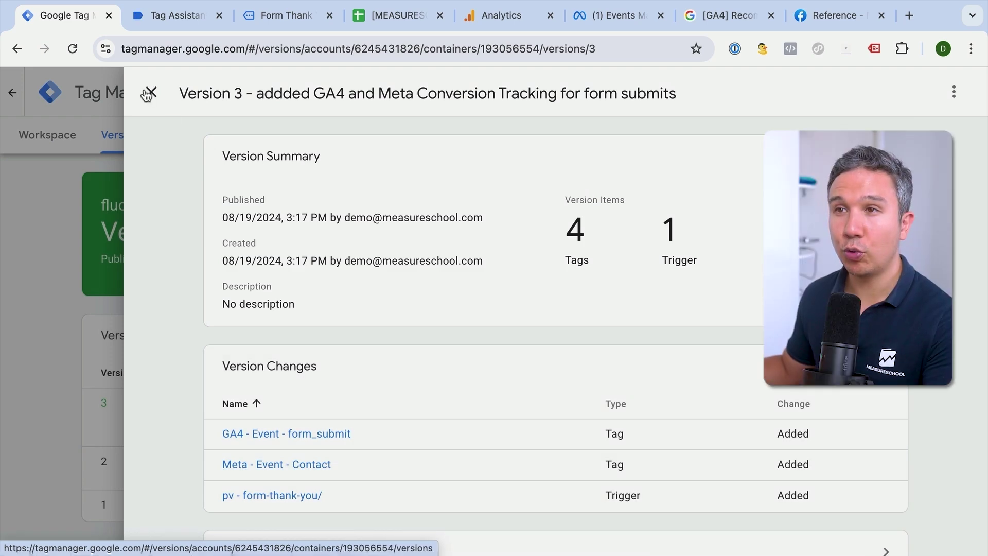
{"action": "left_click", "coordinate": [149, 93]}
{"action": "left_click", "coordinate": [20, 103]}
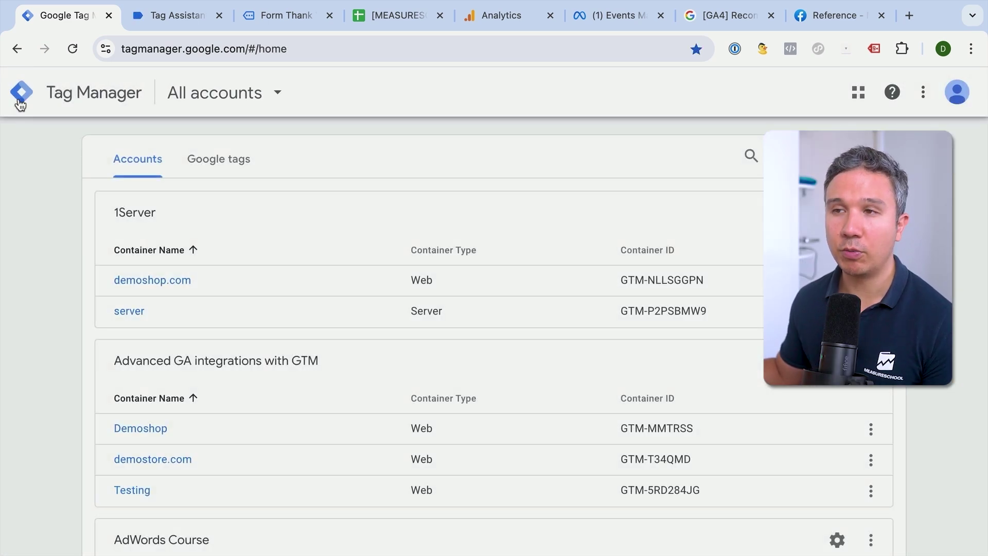
Return to the Demoshop Form Thank You tab in Chrome
{"action": "left_click", "coordinate": [282, 20]}
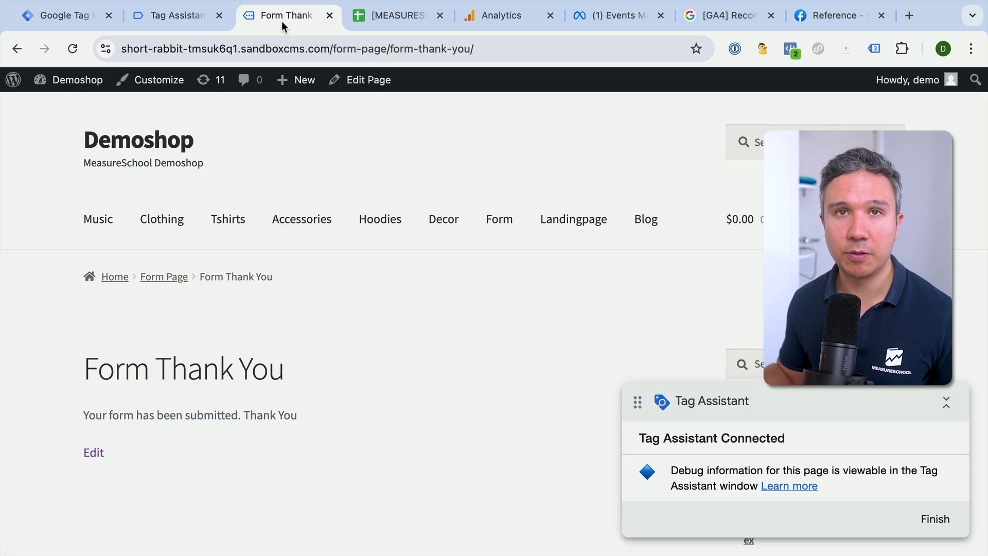